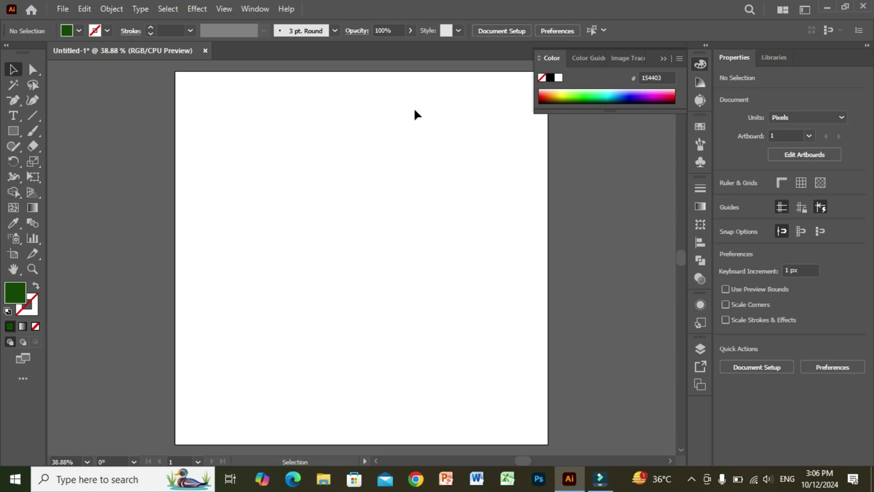
{"action": "left_click", "coordinate": [204, 11]}
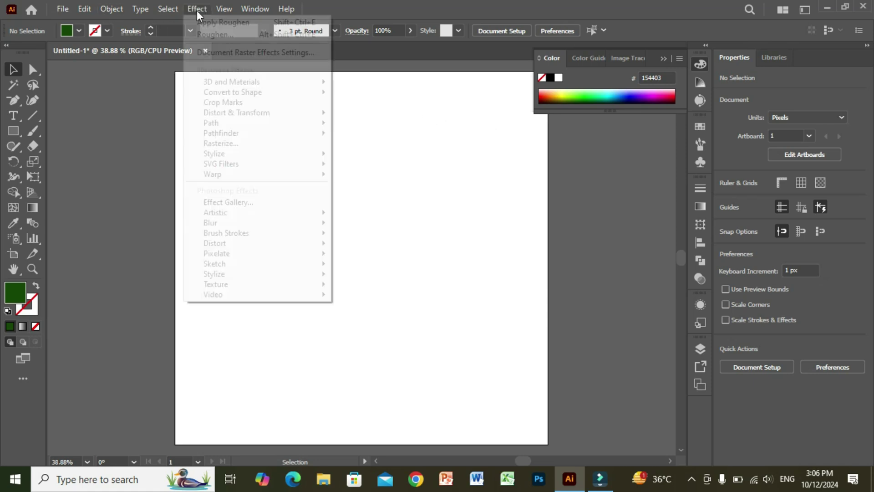
{"action": "mouse_move", "coordinate": [313, 114]}
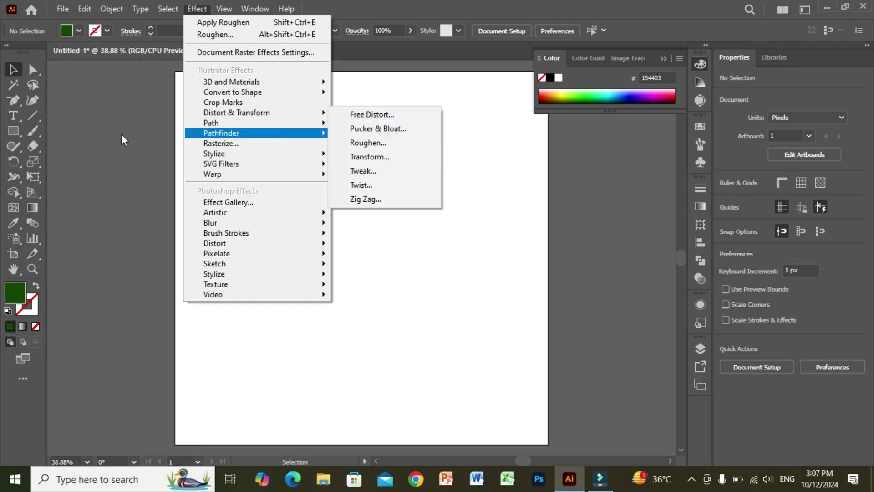
Draw a three-sided polygon about 649 px wide and 562 px high over the artboard's upper-left area.
{"action": "left_click", "coordinate": [14, 132]}
{"action": "right_click", "coordinate": [13, 133]}
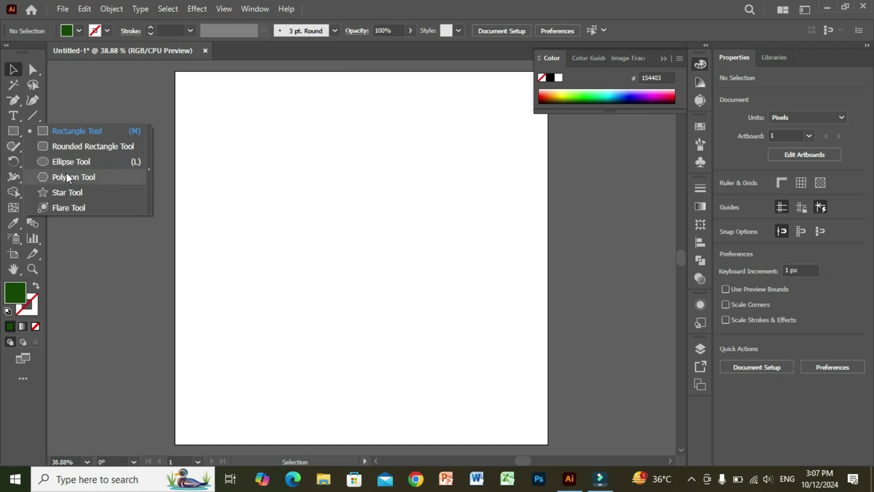
{"action": "left_click", "coordinate": [67, 177]}
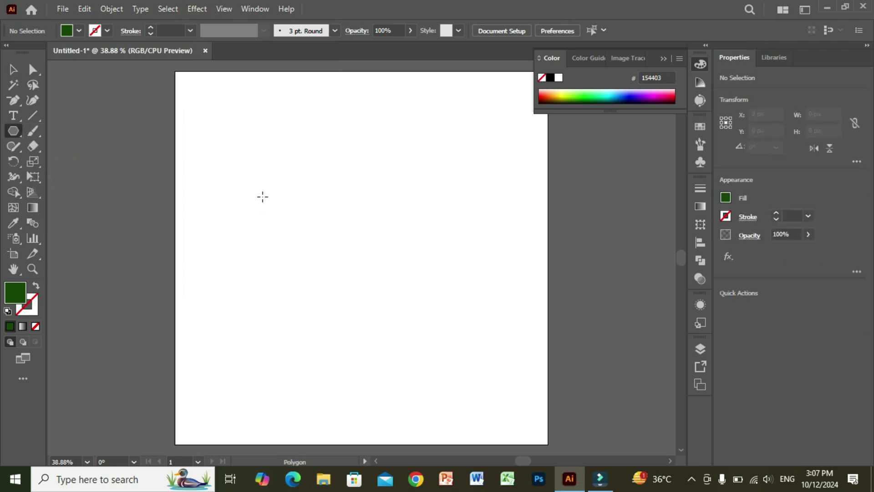
{"action": "left_click_drag", "start_coordinate": [262, 197], "coordinate": [349, 293]}
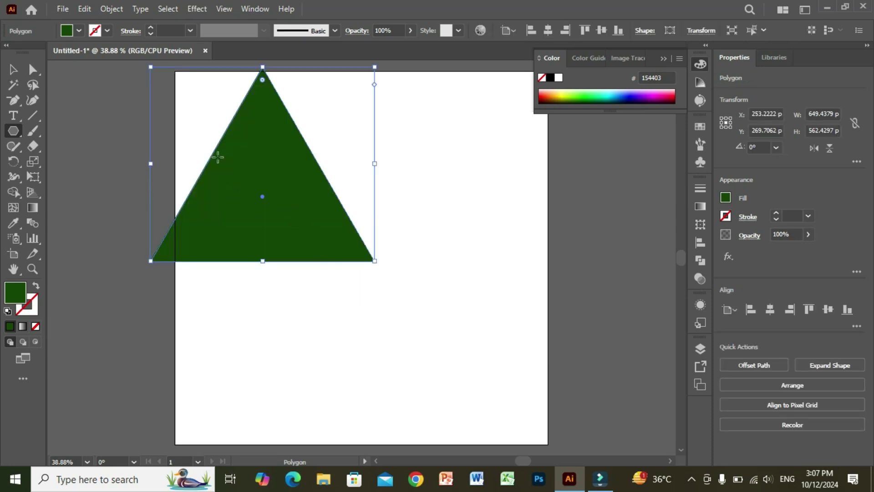
Enlarge the triangle proportionally to about 811 px wide and 702 px high and place it near the artboard's center.
{"action": "left_click", "coordinate": [13, 69]}
{"action": "left_click_drag", "start_coordinate": [222, 191], "coordinate": [279, 247]}
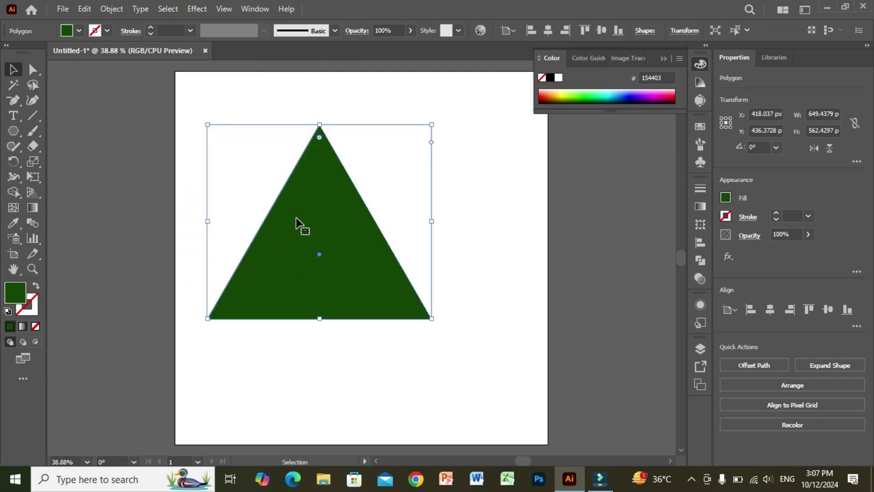
{"action": "left_click_drag", "start_coordinate": [296, 219], "coordinate": [315, 230]}
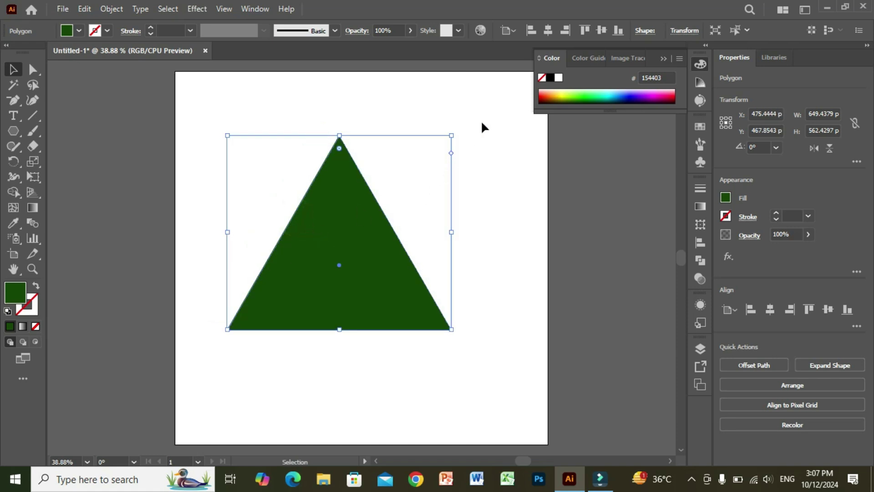
{"action": "left_click_drag", "start_coordinate": [451, 135], "coordinate": [484, 107]}
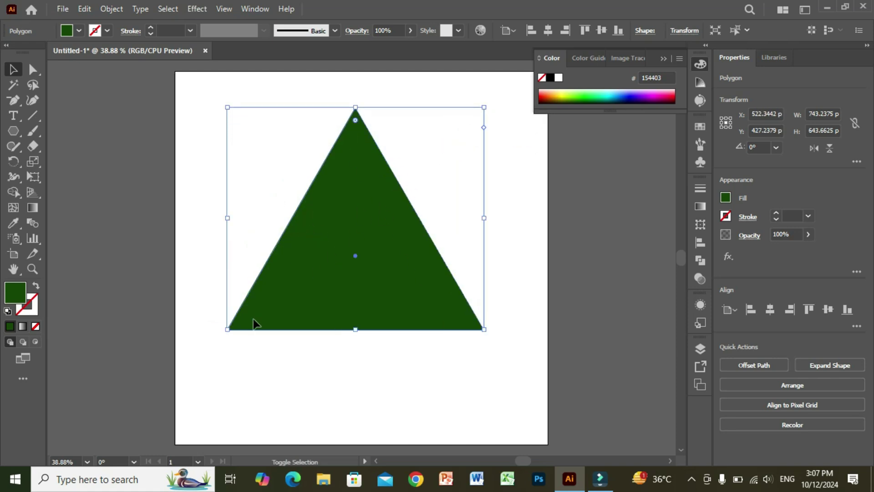
{"action": "left_click_drag", "start_coordinate": [226, 331], "coordinate": [203, 368]}
{"action": "left_click_drag", "start_coordinate": [342, 207], "coordinate": [352, 230]}
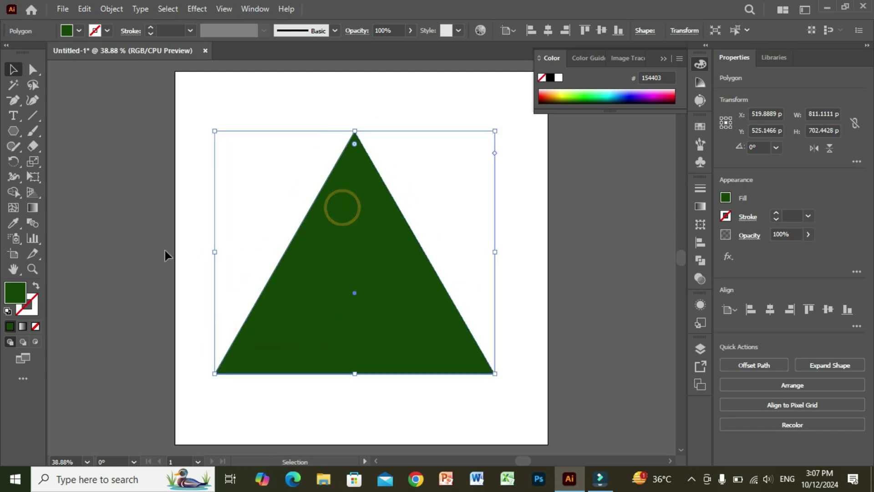
Swap the triangle's fill and stroke to leave a green outline without fill, and set the stroke weight to 3 pt.
{"action": "left_click", "coordinate": [37, 287]}
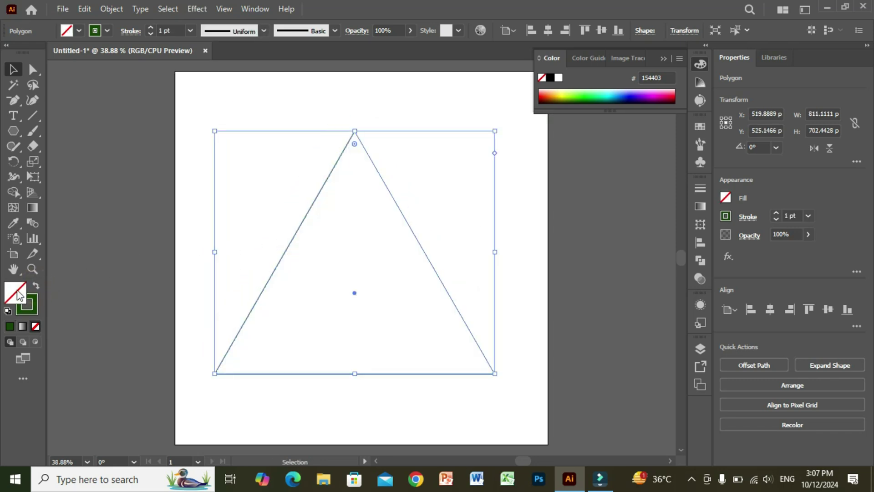
{"action": "left_click", "coordinate": [190, 30]}
{"action": "left_click", "coordinate": [207, 114]}
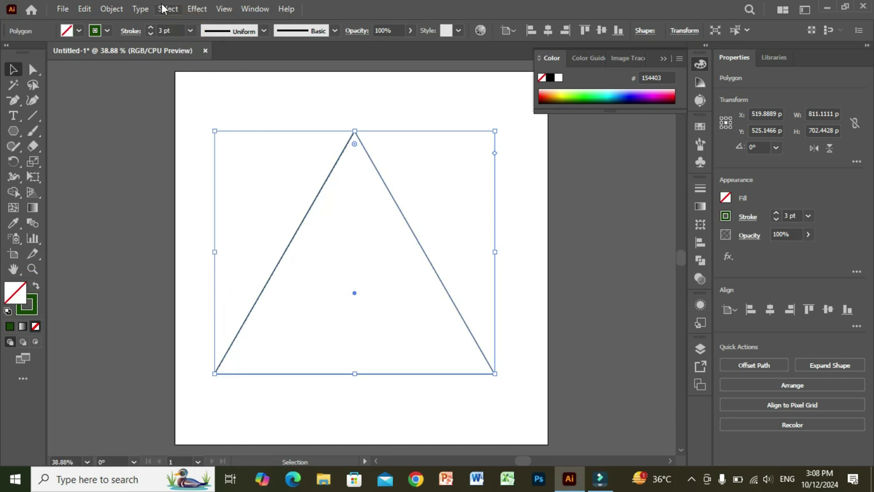
Start a Transform effect on the triangle with horizontal and vertical scale set to 85%.
{"action": "left_click", "coordinate": [197, 9]}
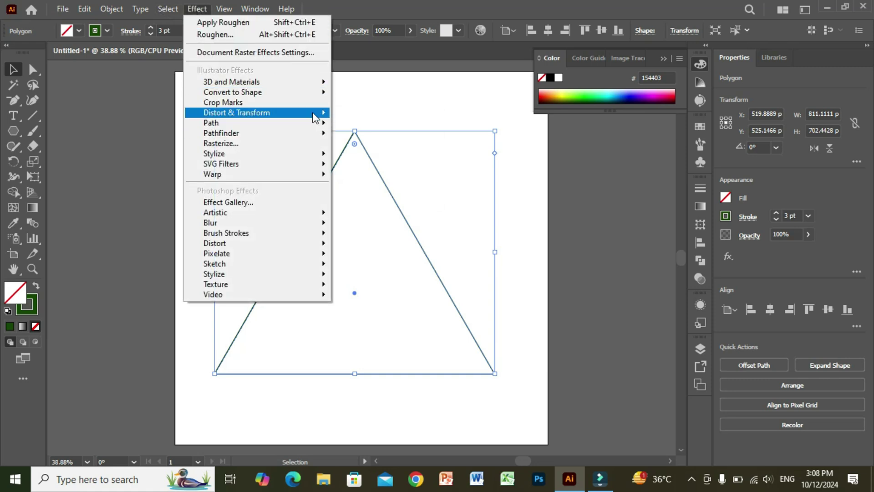
{"action": "mouse_move", "coordinate": [315, 113]}
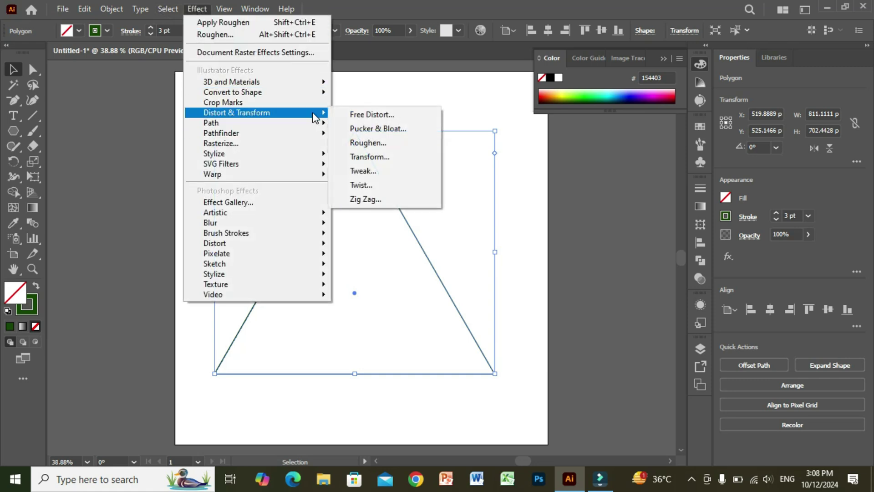
{"action": "left_click", "coordinate": [387, 157]}
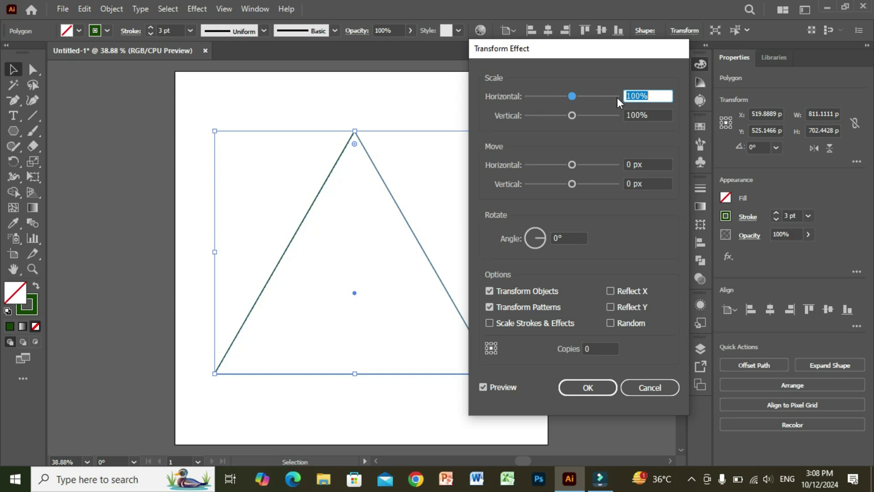
{"action": "type", "text": "85"}
{"action": "left_click", "coordinate": [641, 116]}
{"action": "left_click_drag", "start_coordinate": [640, 115], "coordinate": [627, 116]}
{"action": "type", "text": "85"}
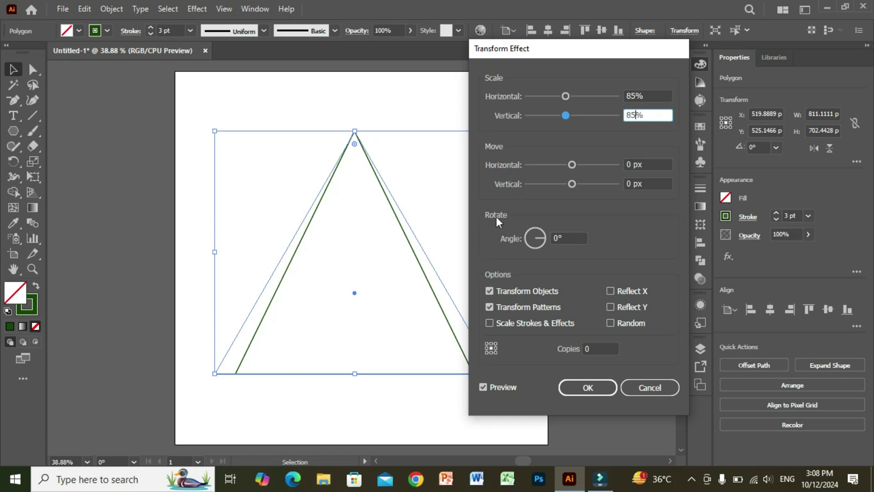
Set the Transform effect's rotation angle to 8° with 15 copies, apply it to the triangle and deselect.
{"action": "left_click", "coordinate": [558, 238]}
{"action": "double_click", "coordinate": [558, 237]}
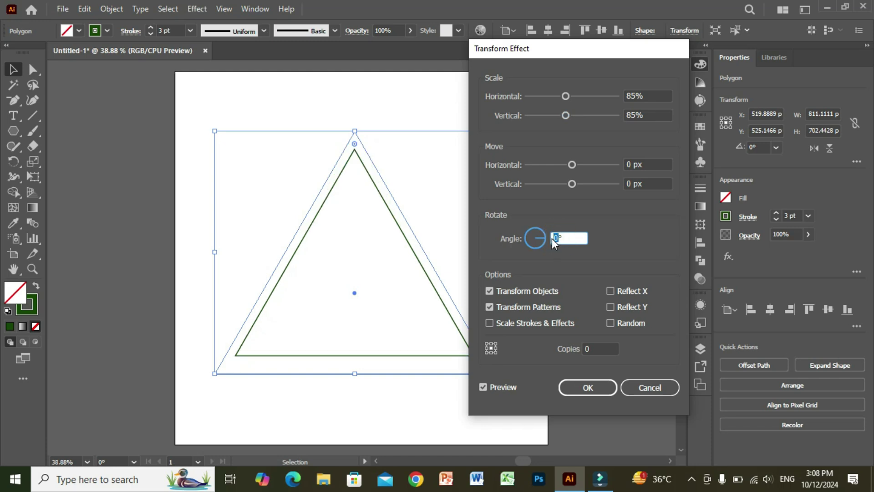
{"action": "type", "text": "8"}
{"action": "left_click", "coordinate": [585, 349]}
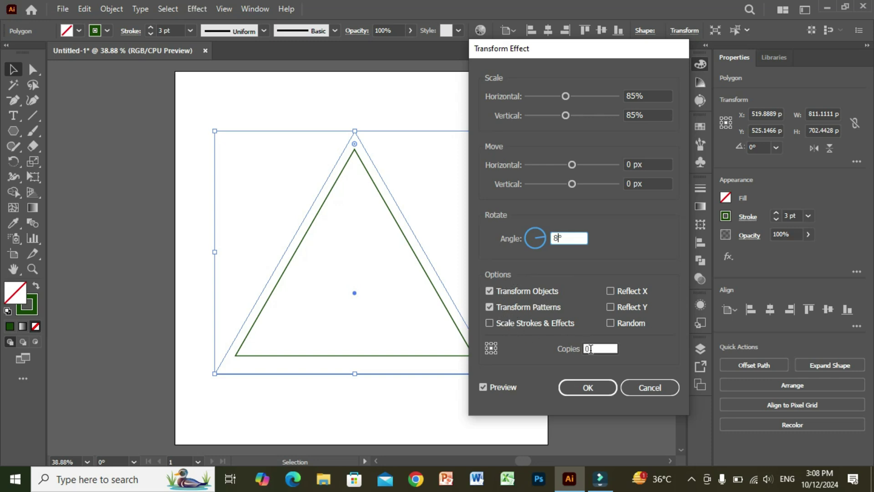
{"action": "key", "text": "BackSpace"}
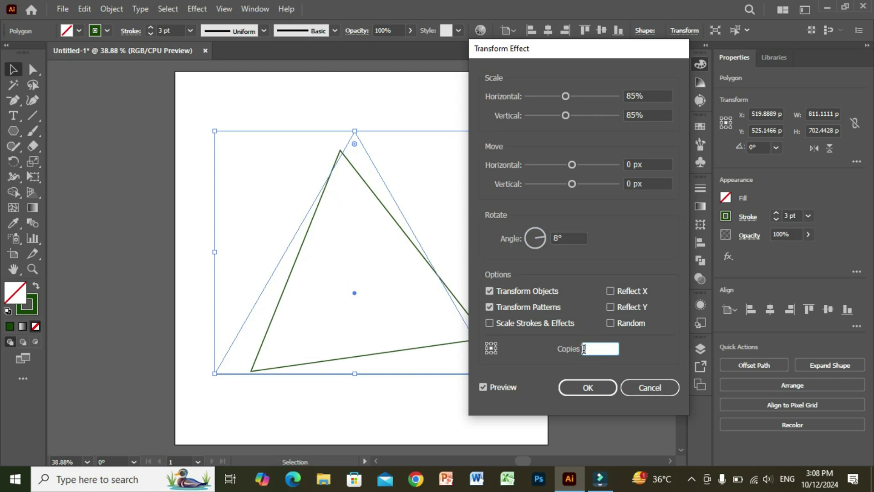
{"action": "type", "text": "15"}
{"action": "left_click", "coordinate": [584, 388]}
{"action": "left_click", "coordinate": [533, 391]}
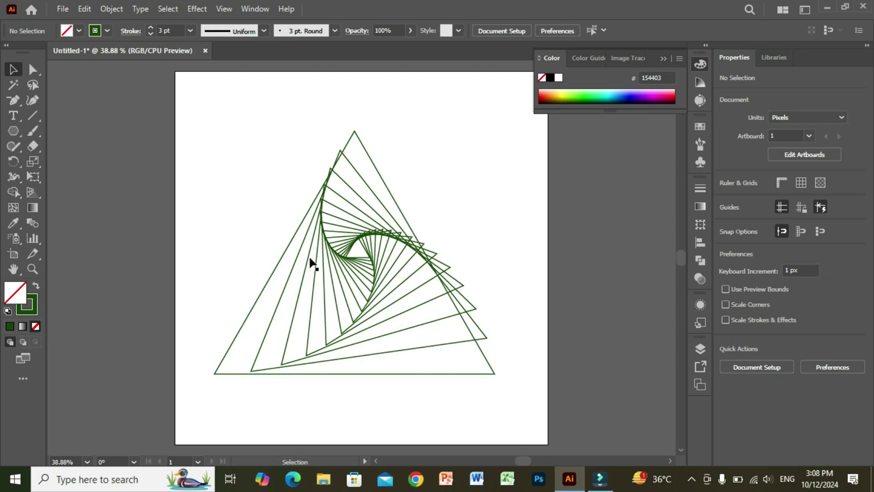
Move the triangle spiral partly beyond the artboard's right edge to clear space for another shape.
{"action": "left_click_drag", "start_coordinate": [334, 256], "coordinate": [539, 258]}
{"action": "left_click", "coordinate": [494, 276]}
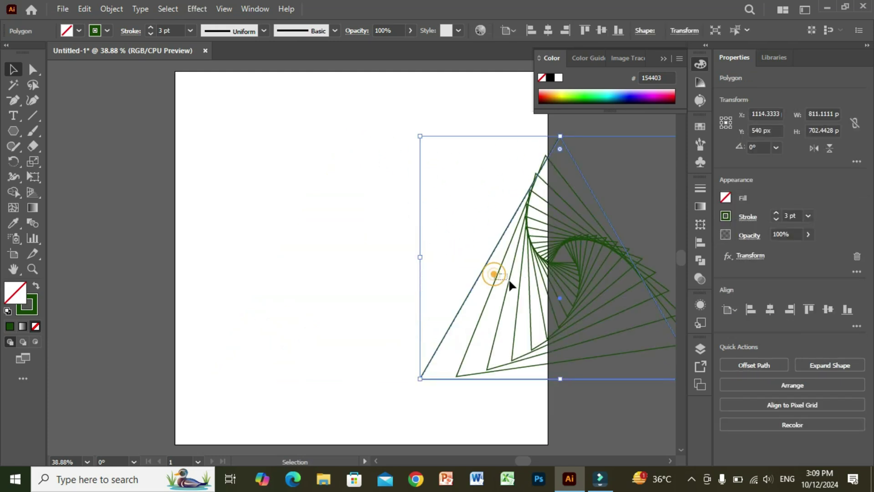
{"action": "left_click_drag", "start_coordinate": [551, 265], "coordinate": [610, 275]}
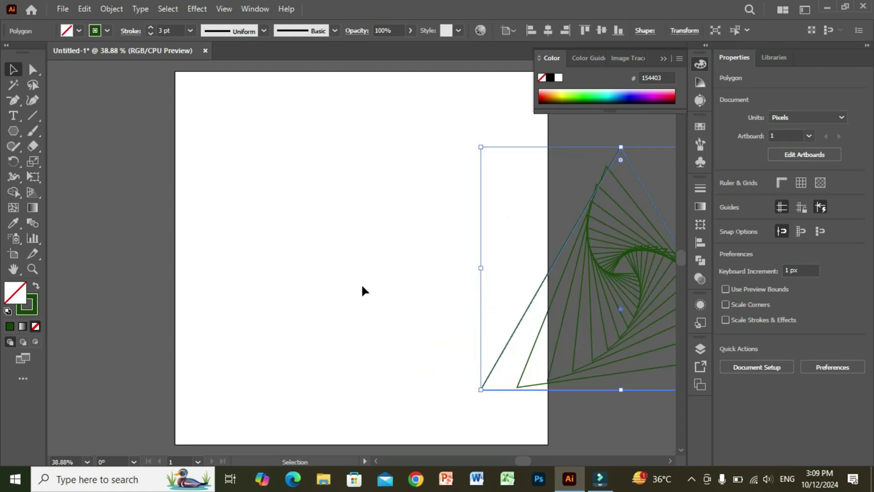
Create an eight-sided polygon with a radius of 374.9531 px and move it near the artboard's center.
{"action": "right_click", "coordinate": [16, 132]}
{"action": "left_click", "coordinate": [69, 176]}
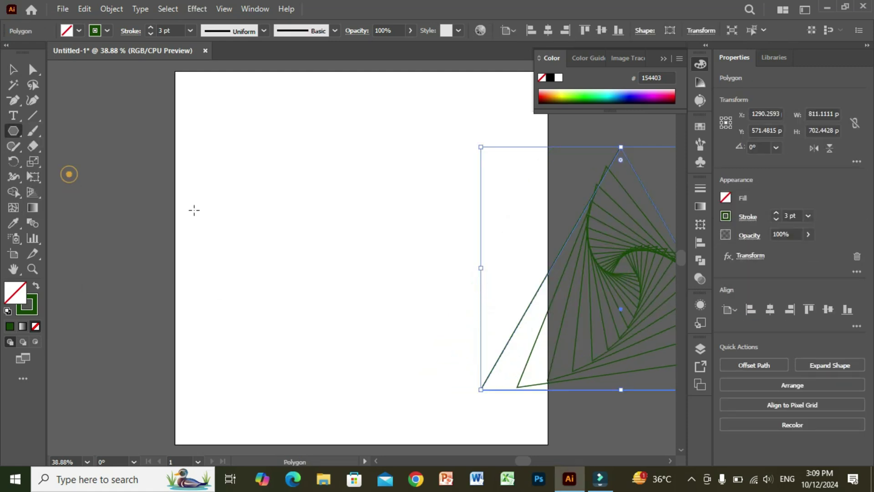
{"action": "left_click", "coordinate": [264, 186]}
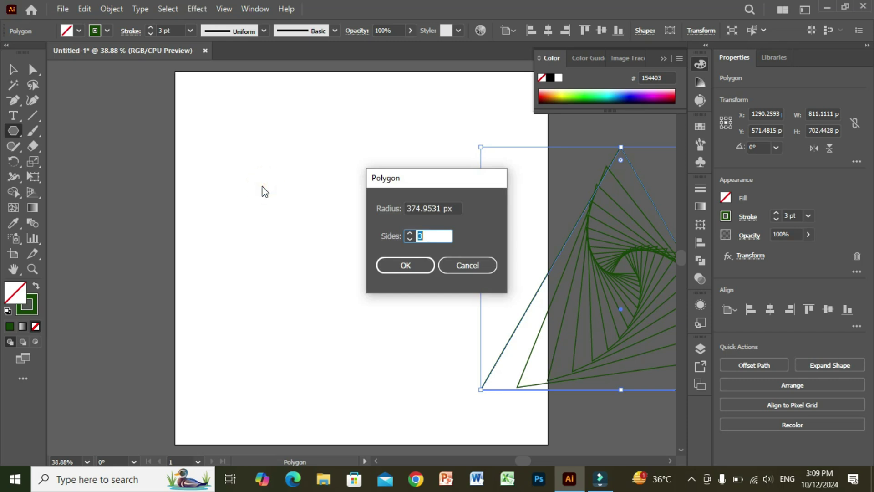
{"action": "type", "text": "8"}
{"action": "left_click", "coordinate": [394, 265]}
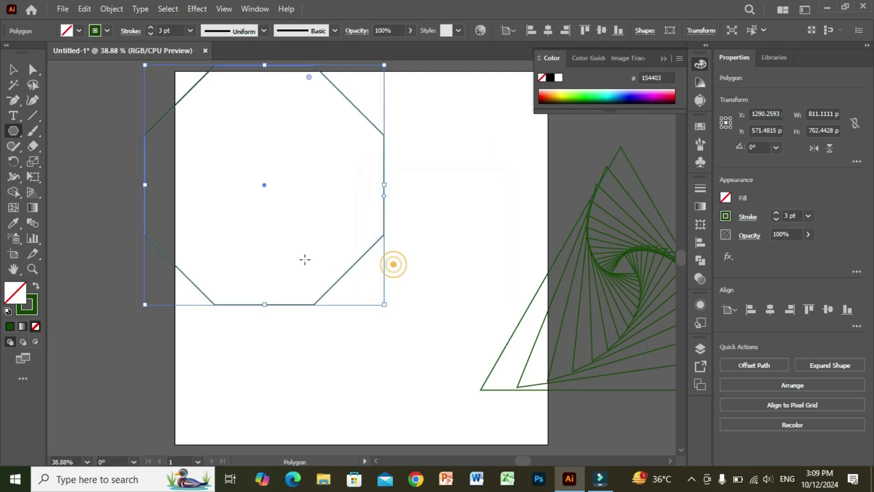
{"action": "key", "text": "v"}
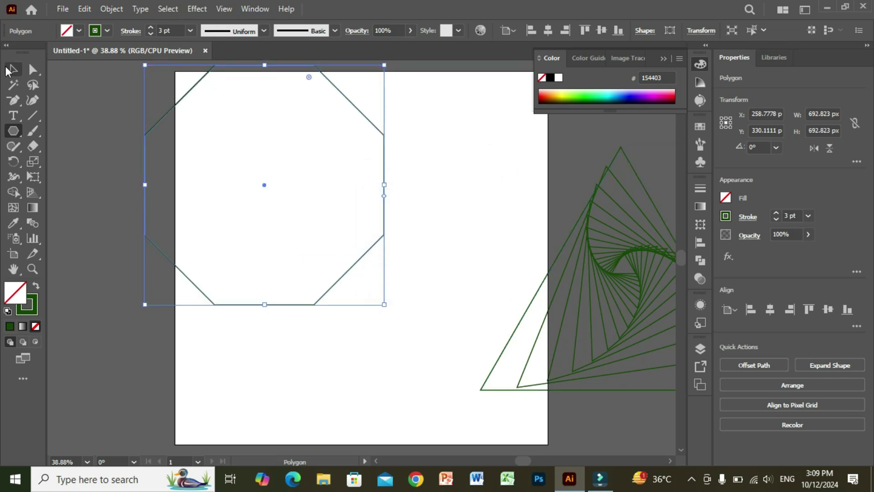
{"action": "left_click_drag", "start_coordinate": [183, 96], "coordinate": [250, 161]}
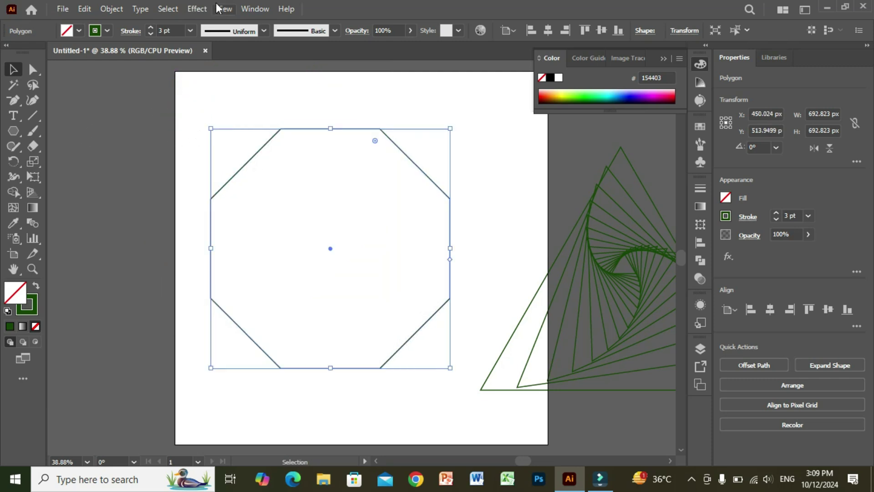
Start a Transform effect on the octagon with horizontal and vertical scale set to 95%.
{"action": "left_click", "coordinate": [196, 9]}
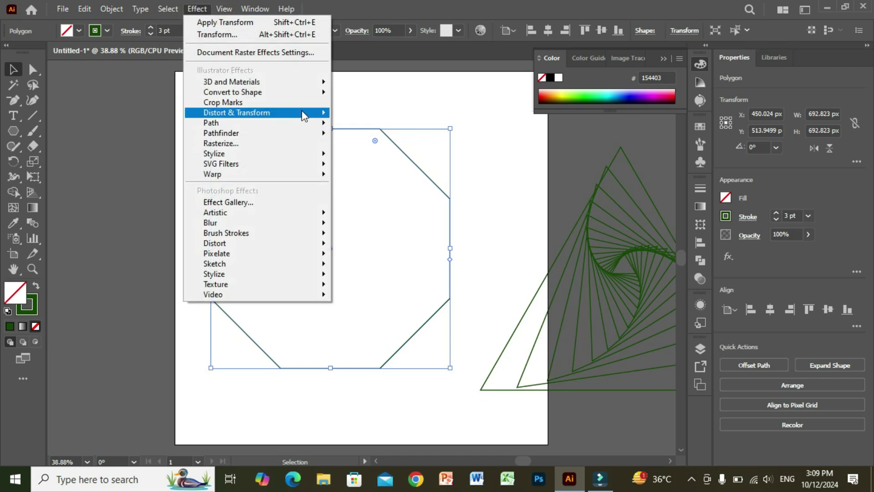
{"action": "mouse_move", "coordinate": [314, 112]}
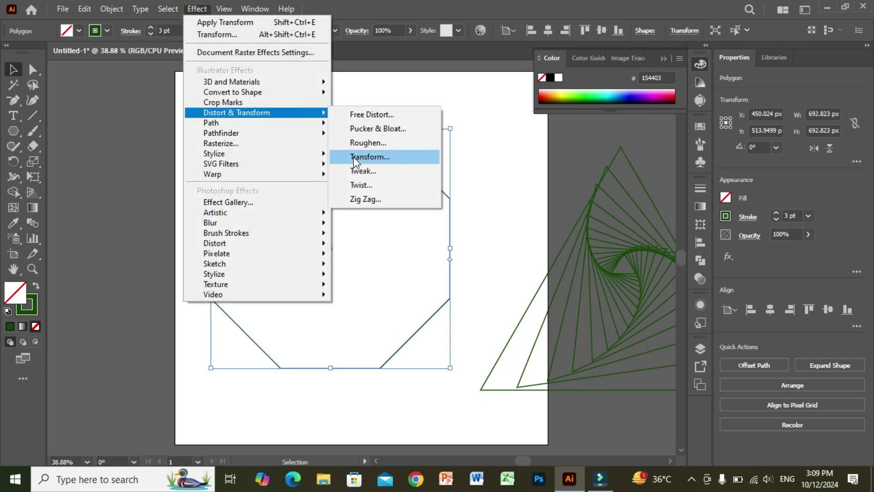
{"action": "left_click", "coordinate": [370, 156]}
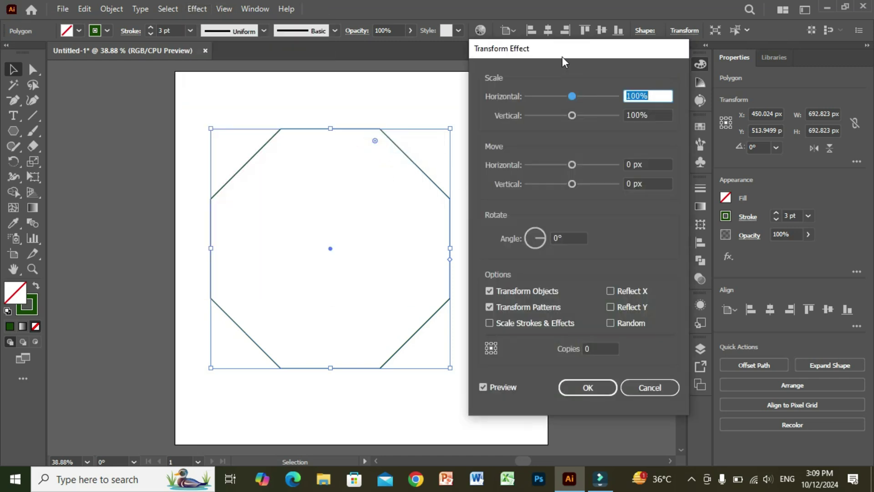
{"action": "left_click", "coordinate": [633, 95]}
{"action": "left_click_drag", "start_coordinate": [633, 96], "coordinate": [625, 95]}
{"action": "type", "text": "95"}
{"action": "left_click_drag", "start_coordinate": [637, 116], "coordinate": [628, 116]}
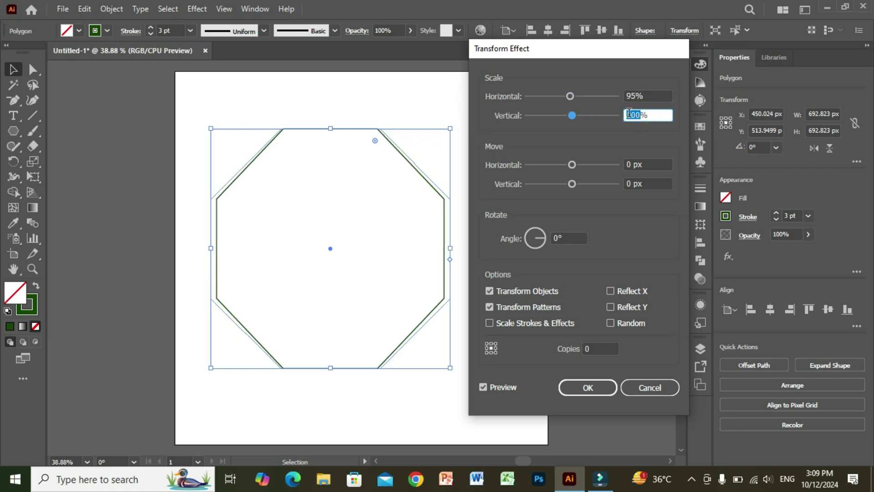
{"action": "type", "text": "95"}
Set the Transform effect's rotation angle to 10° with 25 copies, apply it to the octagon and deselect.
{"action": "left_click", "coordinate": [558, 239]}
{"action": "double_click", "coordinate": [558, 239]}
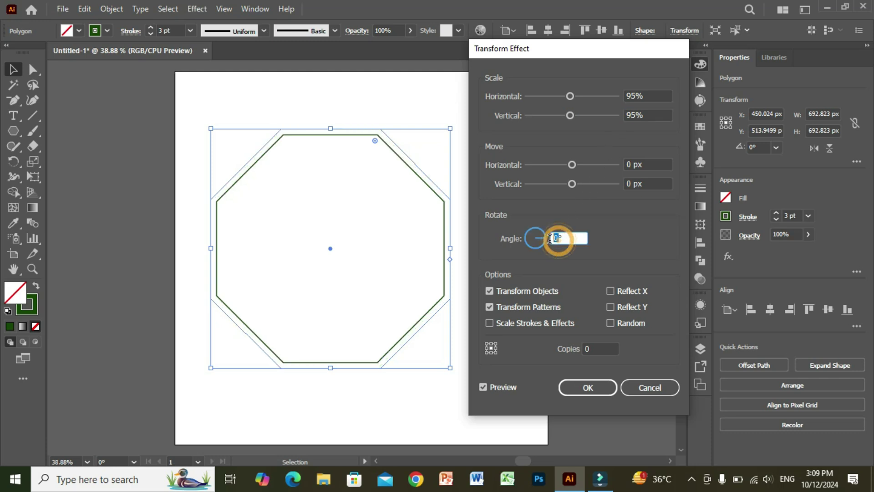
{"action": "type", "text": "10"}
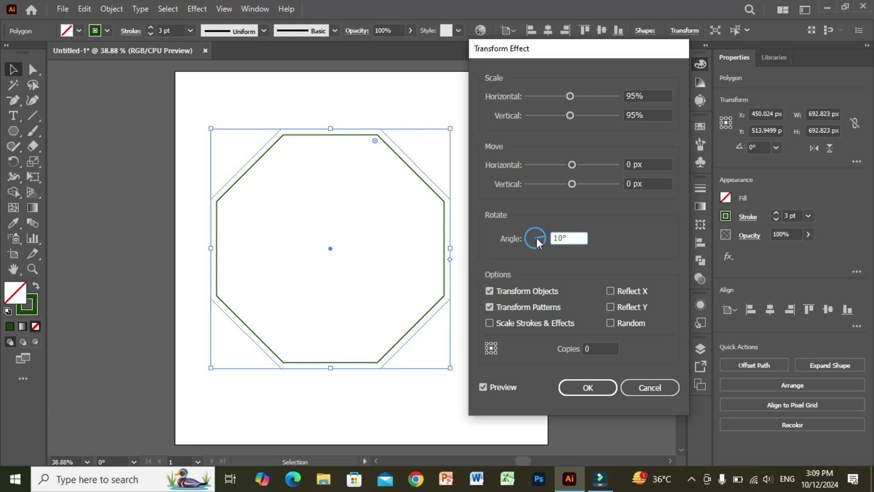
{"action": "left_click", "coordinate": [587, 349]}
{"action": "key", "text": "BackSpace"}
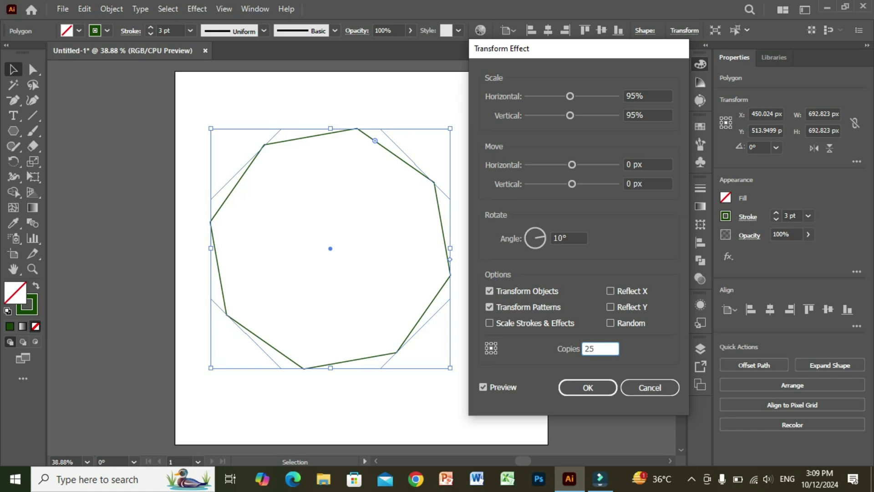
{"action": "left_click", "coordinate": [585, 385]}
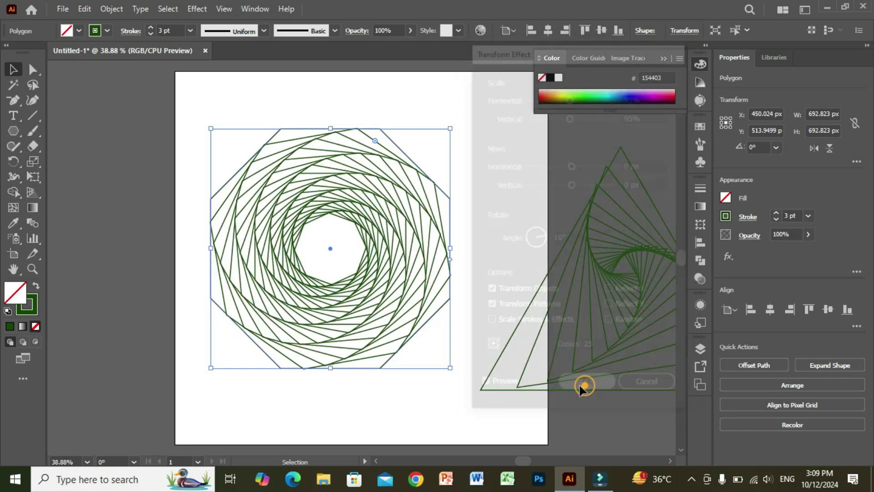
{"action": "left_click", "coordinate": [454, 395]}
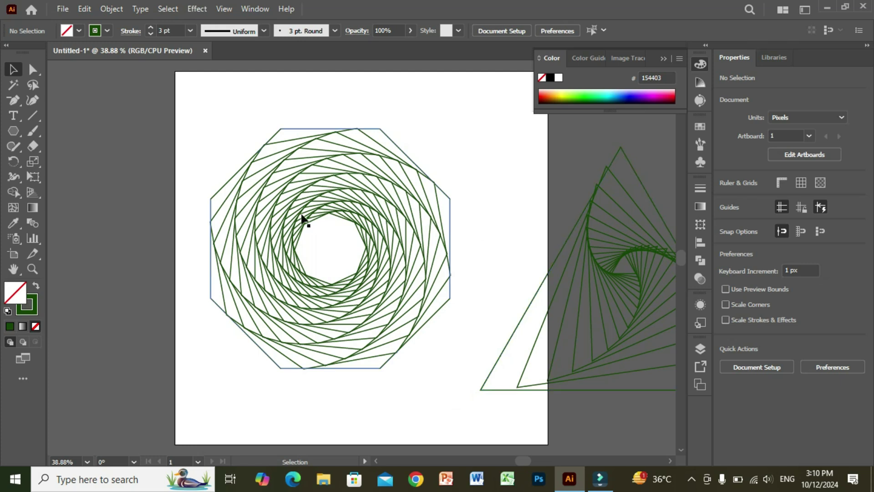
Move the octagon spiral off the artboard's left side and create another eight-sided polygon with a radius of 374.9531 px near the artboard's center.
{"action": "left_click_drag", "start_coordinate": [295, 209], "coordinate": [78, 203]}
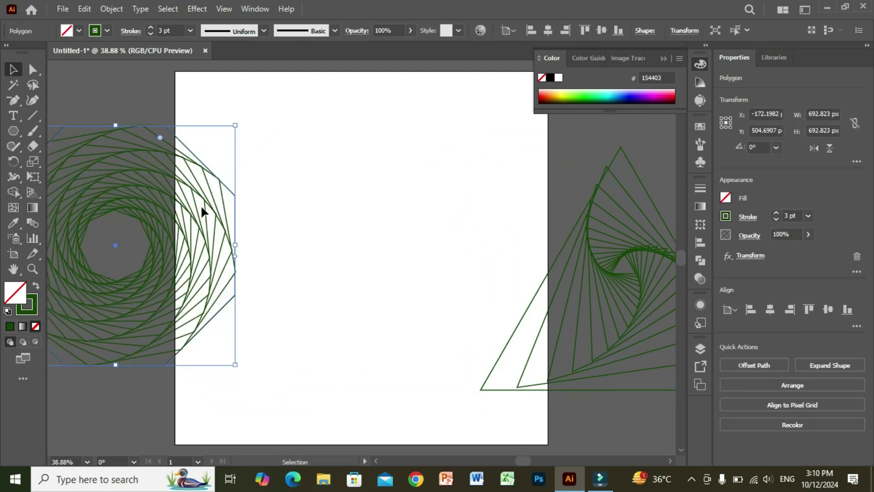
{"action": "left_click_drag", "start_coordinate": [200, 197], "coordinate": [116, 211]}
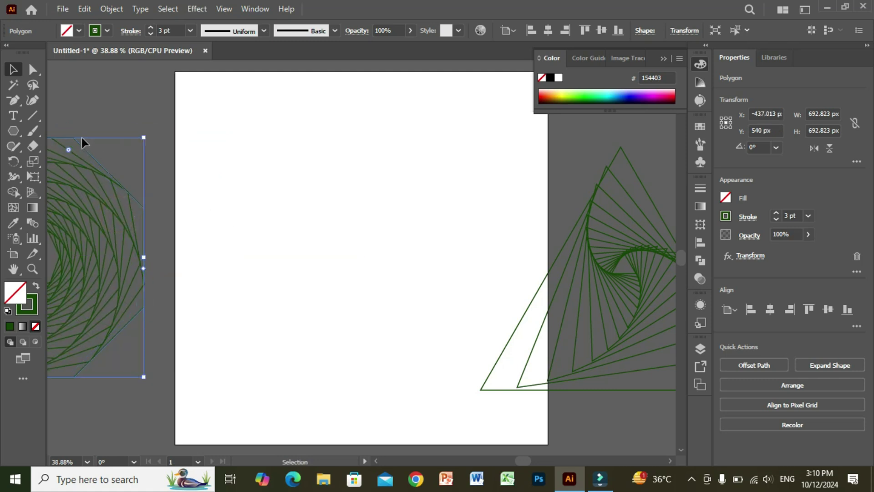
{"action": "left_click", "coordinate": [14, 130]}
{"action": "left_click", "coordinate": [299, 200]}
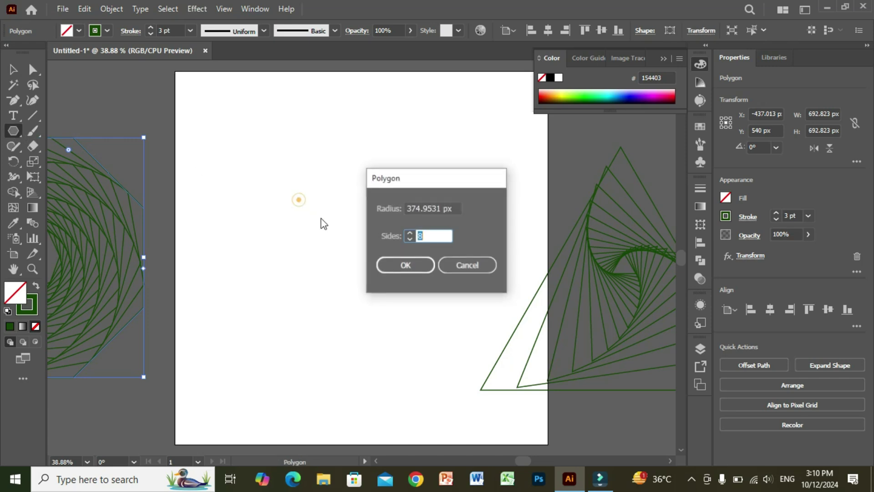
{"action": "type", "text": "8"}
{"action": "left_click", "coordinate": [399, 263]}
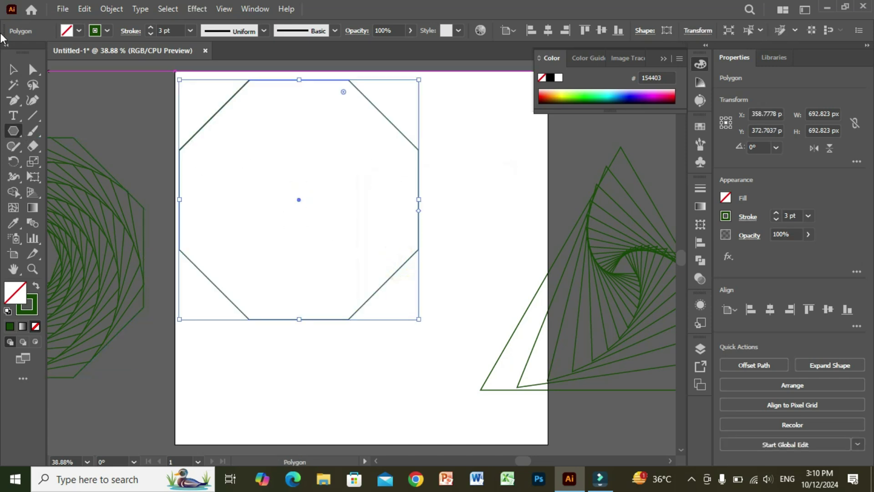
{"action": "left_click", "coordinate": [13, 70]}
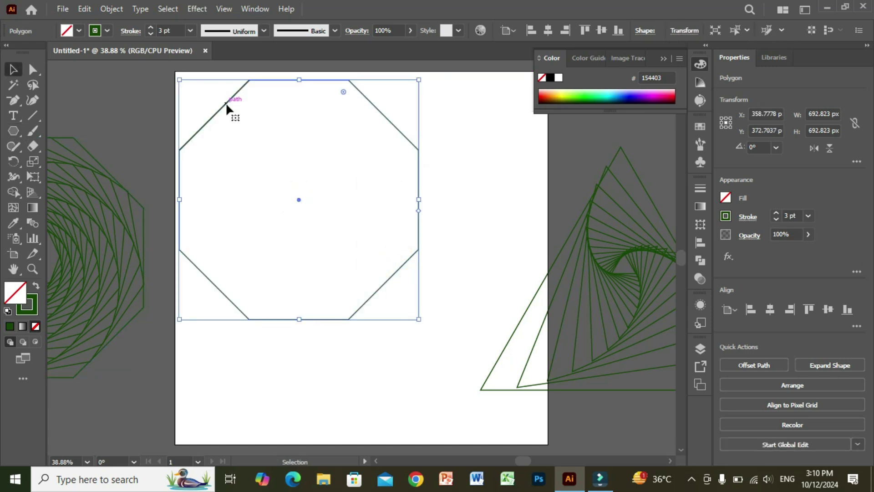
{"action": "left_click_drag", "start_coordinate": [225, 102], "coordinate": [275, 150]}
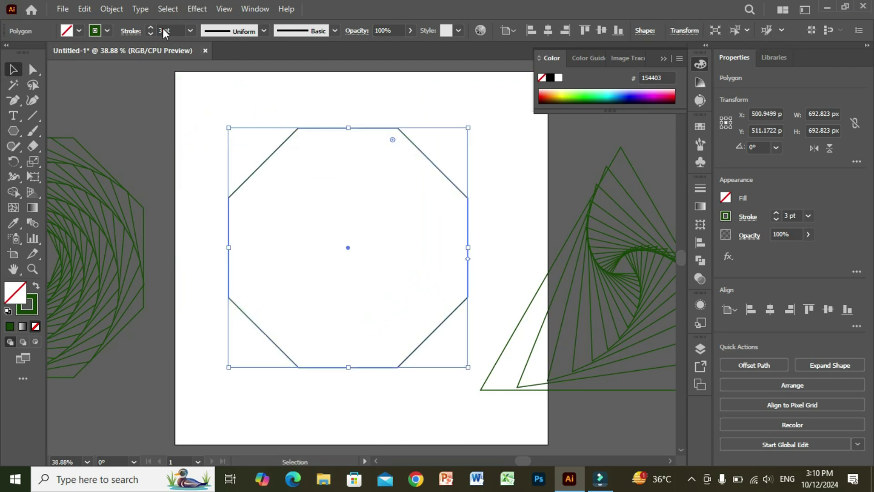
Start a Transform effect on the new octagon with horizontal and vertical scale set to 95%.
{"action": "left_click", "coordinate": [197, 9]}
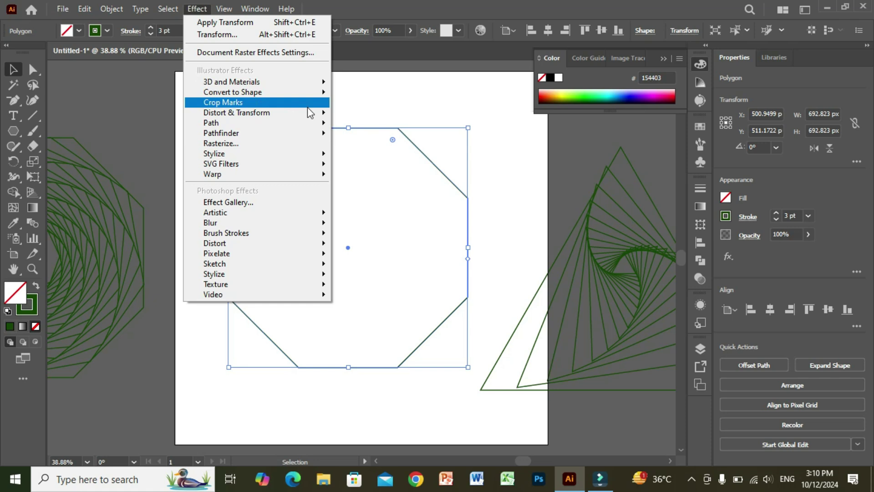
{"action": "mouse_move", "coordinate": [313, 114]}
{"action": "left_click", "coordinate": [367, 154]}
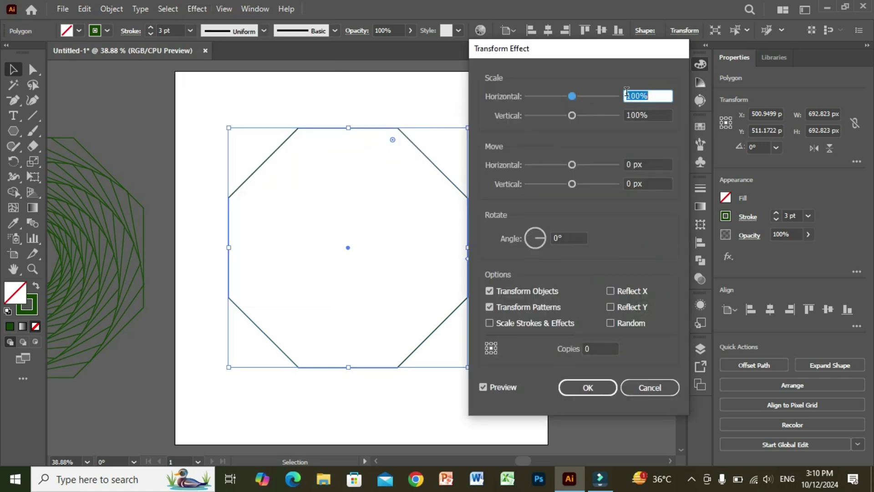
{"action": "type", "text": "95"}
{"action": "left_click", "coordinate": [638, 115]}
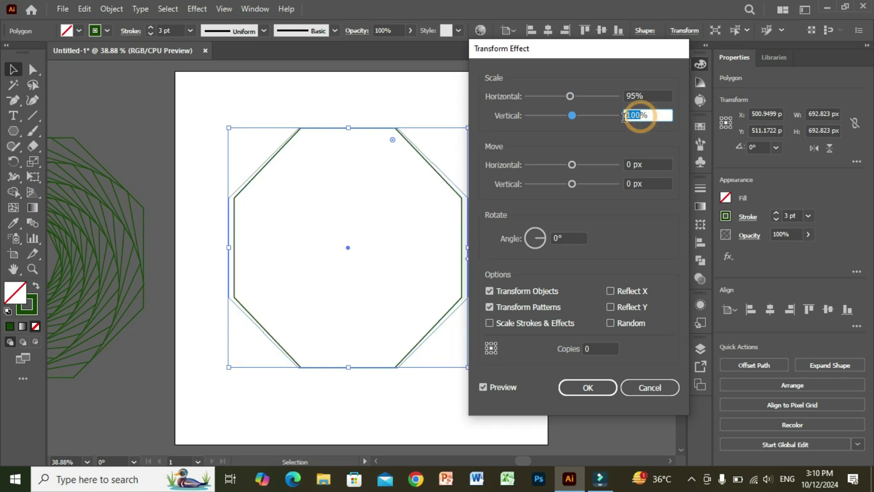
{"action": "type", "text": "95"}
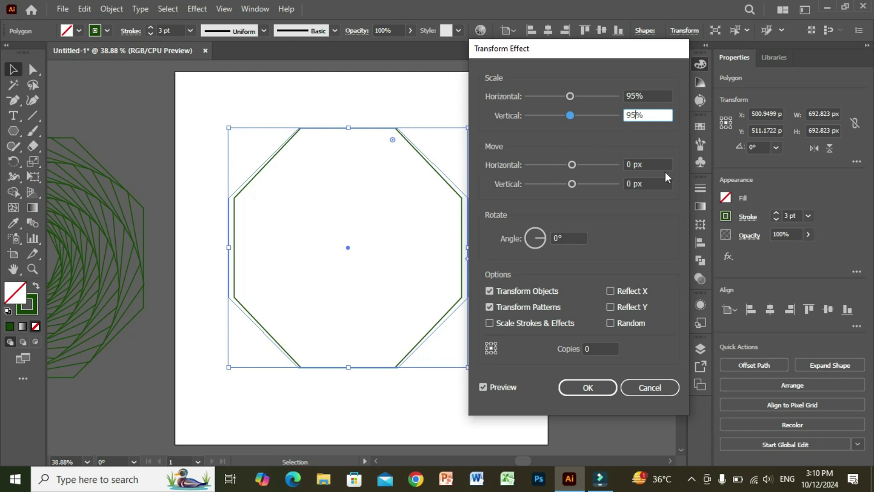
Set the Transform effect's horizontal and vertical move to 5 px each.
{"action": "left_click", "coordinate": [632, 165]}
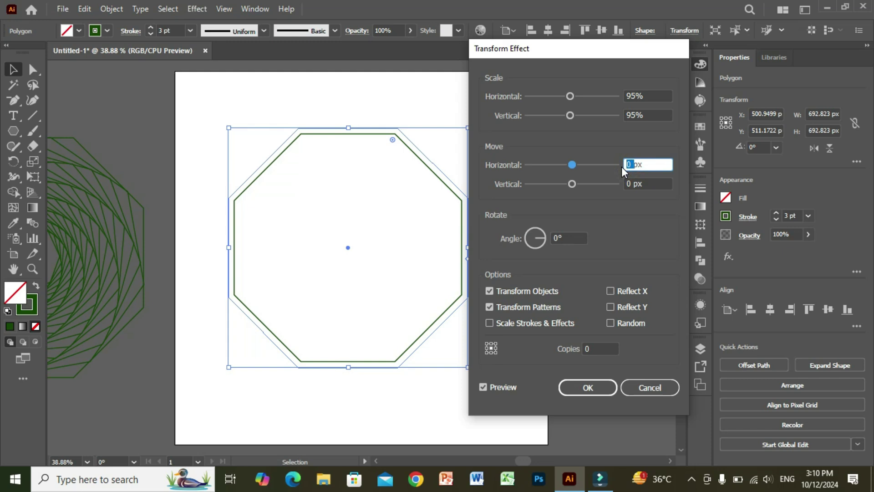
{"action": "type", "text": "5"}
{"action": "left_click", "coordinate": [640, 183]}
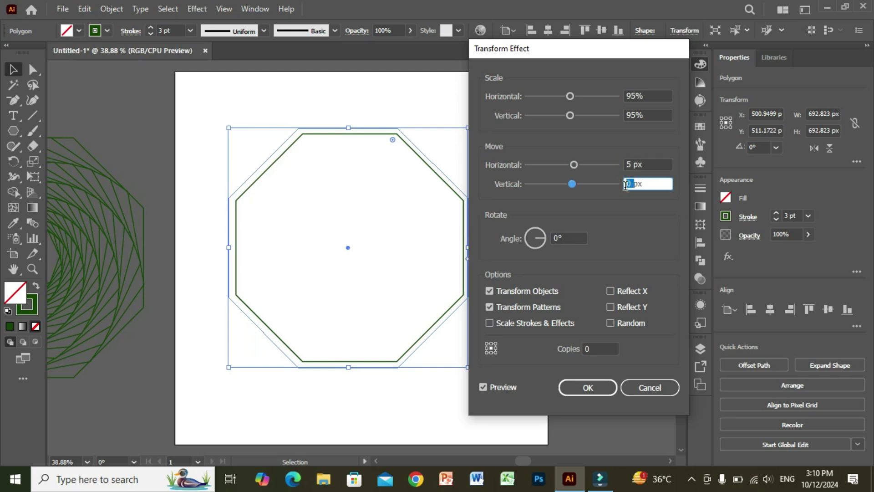
{"action": "type", "text": "5"}
Set the effect's rotation angle to 6° with 35 copies, apply it to the octagon and deselect.
{"action": "left_click", "coordinate": [554, 238]}
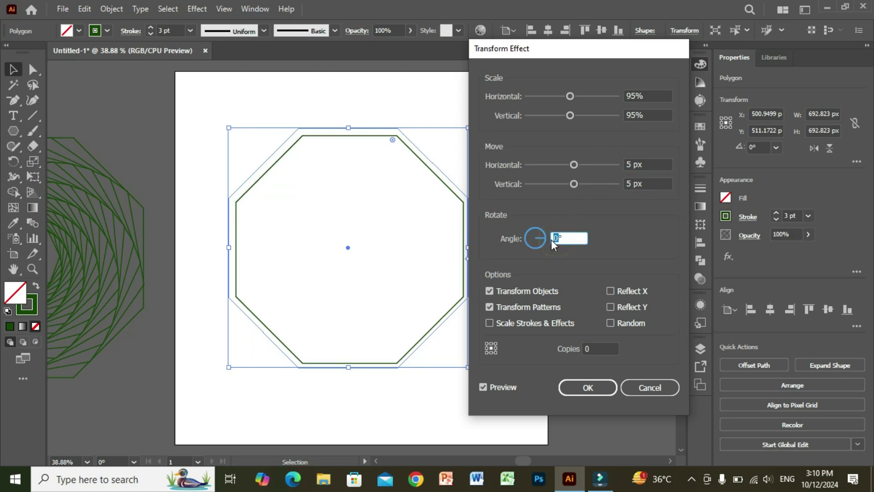
{"action": "type", "text": "6"}
{"action": "left_click", "coordinate": [594, 349]}
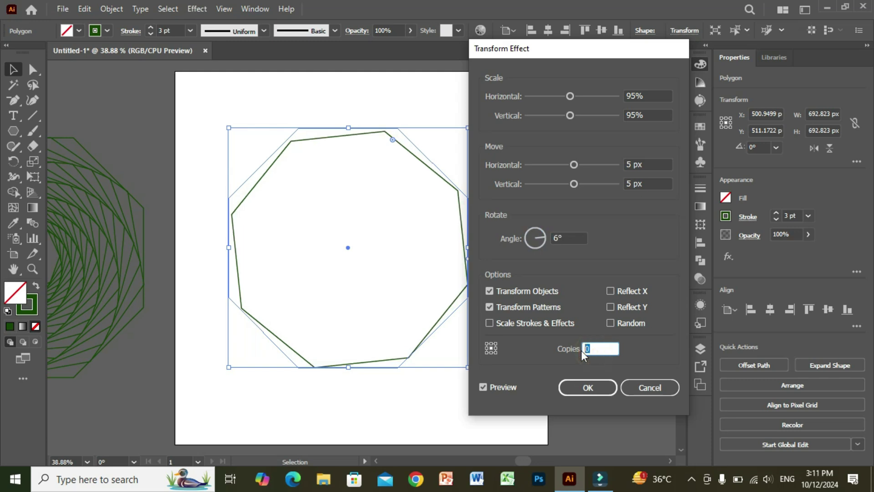
{"action": "type", "text": "35"}
{"action": "left_click", "coordinate": [584, 394]}
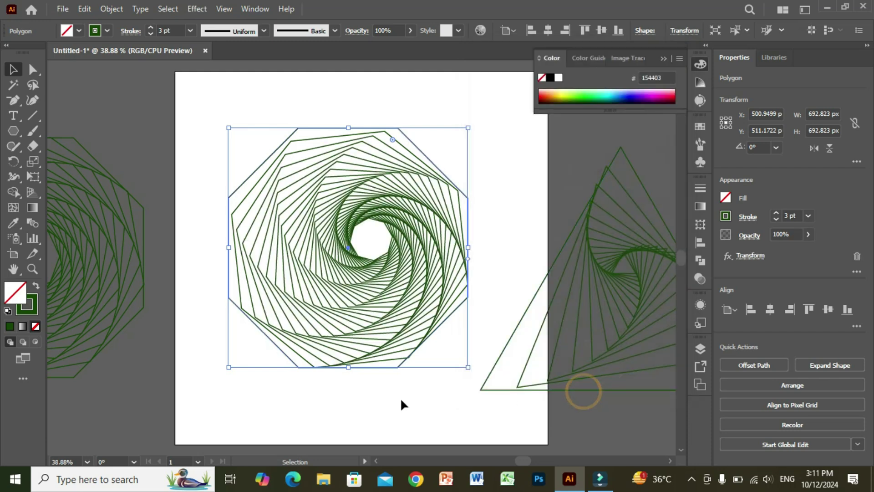
{"action": "left_click", "coordinate": [399, 405]}
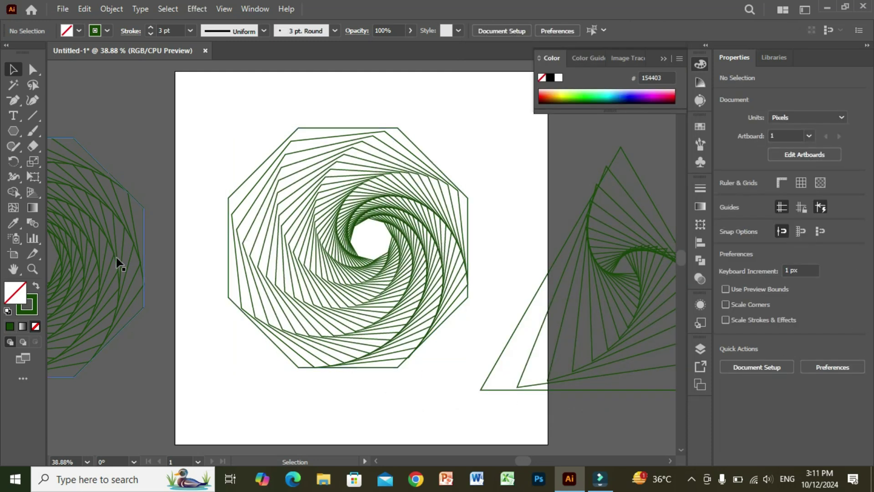
Arrange the two octagon spirals one above the other beside the artboard's left edge, leaving the artboard clear.
{"action": "left_click_drag", "start_coordinate": [113, 254], "coordinate": [266, 250]}
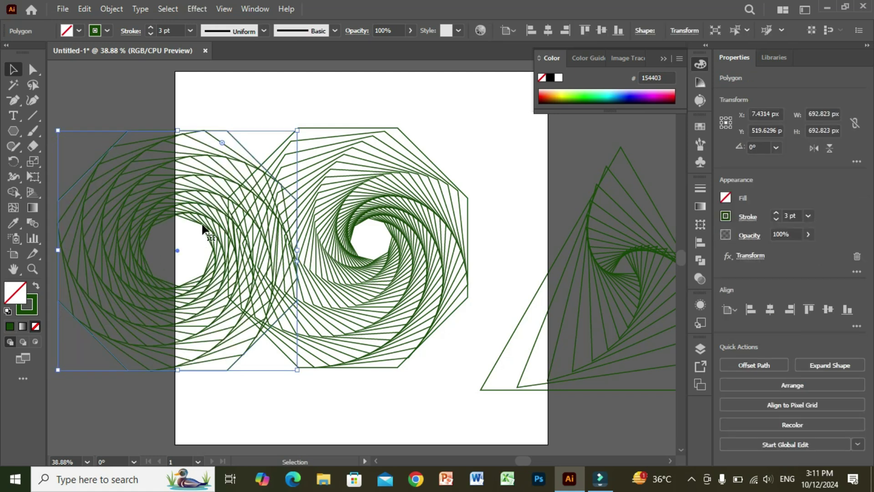
{"action": "left_click_drag", "start_coordinate": [180, 250], "coordinate": [101, 253]}
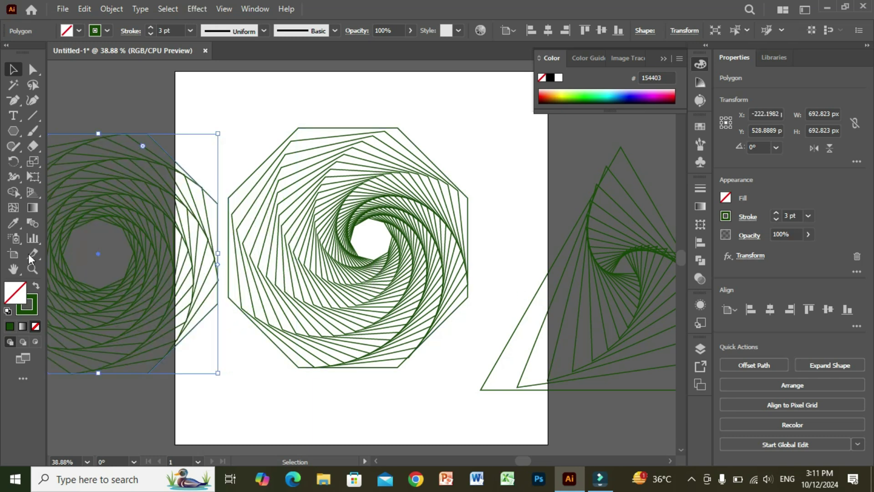
{"action": "left_click_drag", "start_coordinate": [93, 254], "coordinate": [55, 254]}
{"action": "left_click_drag", "start_coordinate": [371, 259], "coordinate": [190, 350]}
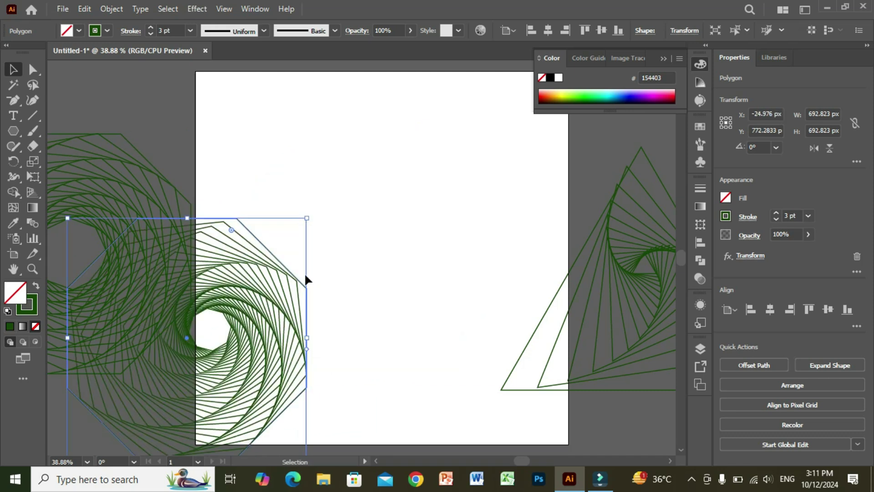
{"action": "left_click_drag", "start_coordinate": [104, 136], "coordinate": [94, 104]}
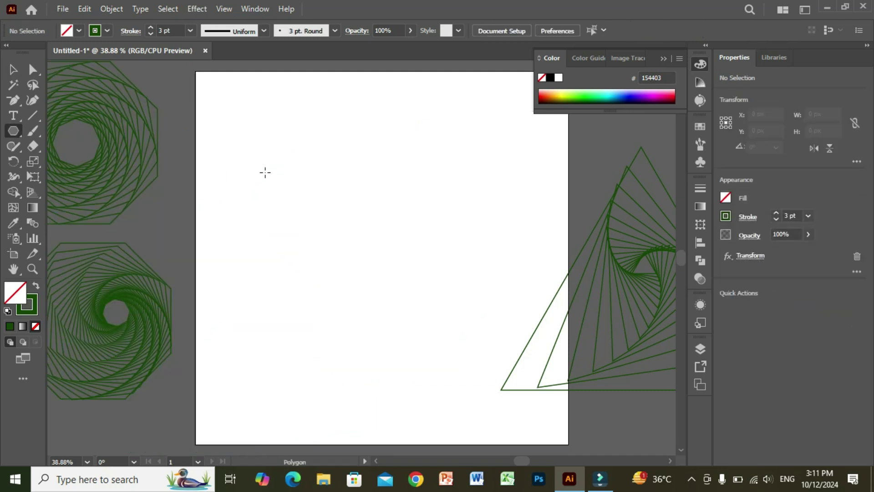
Draw an octagon about 567 px wide and move it toward the middle of the artboard.
{"action": "left_click_drag", "start_coordinate": [295, 157], "coordinate": [338, 254]}
{"action": "key", "text": "v"}
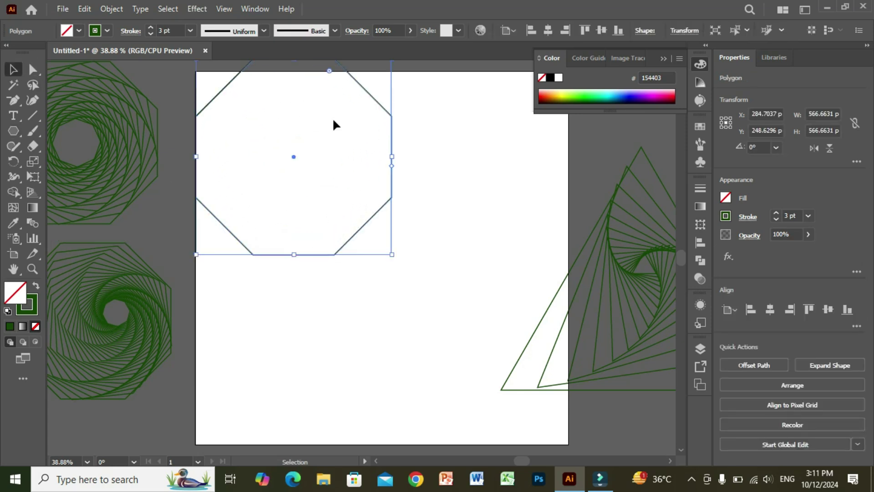
{"action": "left_click_drag", "start_coordinate": [215, 97], "coordinate": [264, 171]}
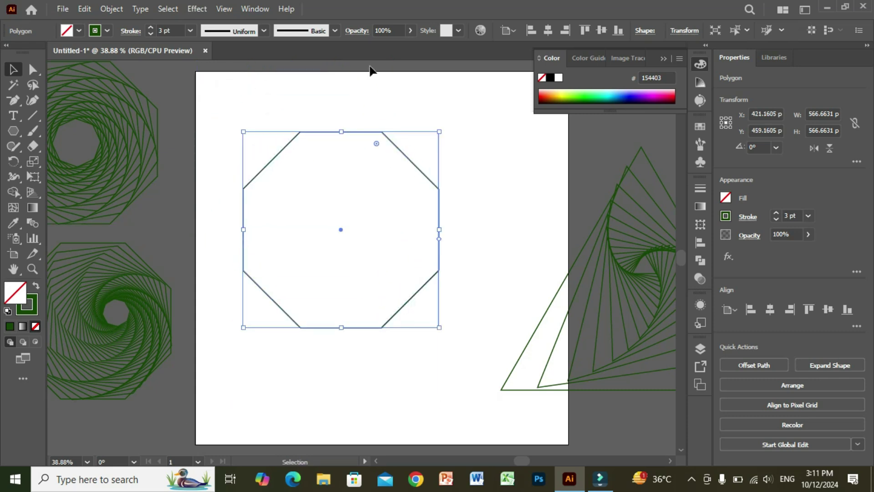
Start a Transform effect on the 567 px octagon with horizontal and vertical move set to 20 px, keeping the scale at 100%.
{"action": "left_click", "coordinate": [197, 9]}
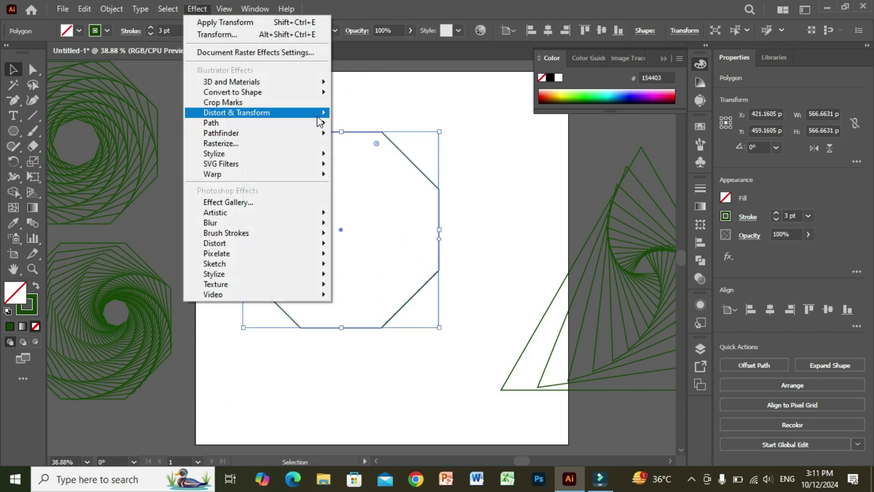
{"action": "mouse_move", "coordinate": [317, 120]}
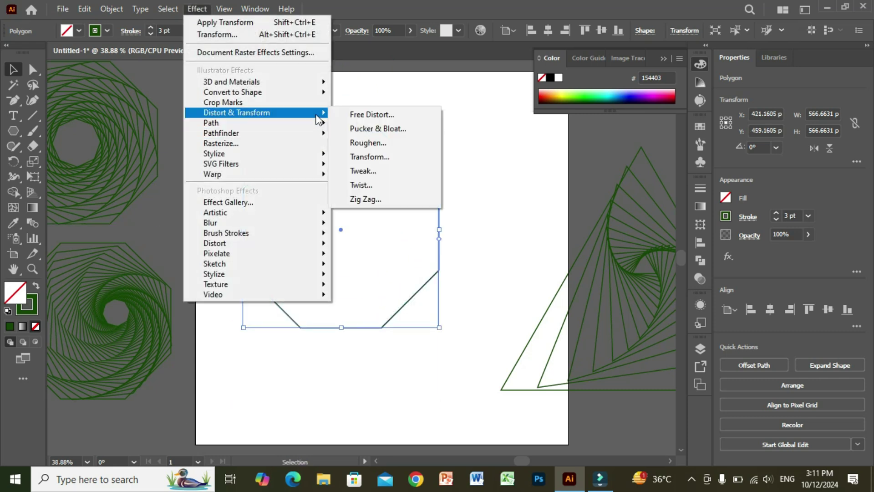
{"action": "left_click", "coordinate": [371, 157]}
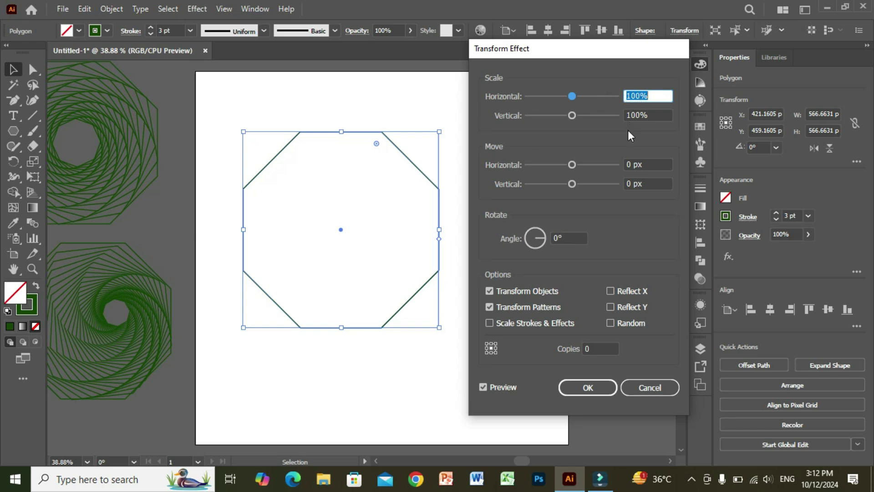
{"action": "left_click", "coordinate": [633, 164]}
{"action": "left_click_drag", "start_coordinate": [633, 165], "coordinate": [618, 165]}
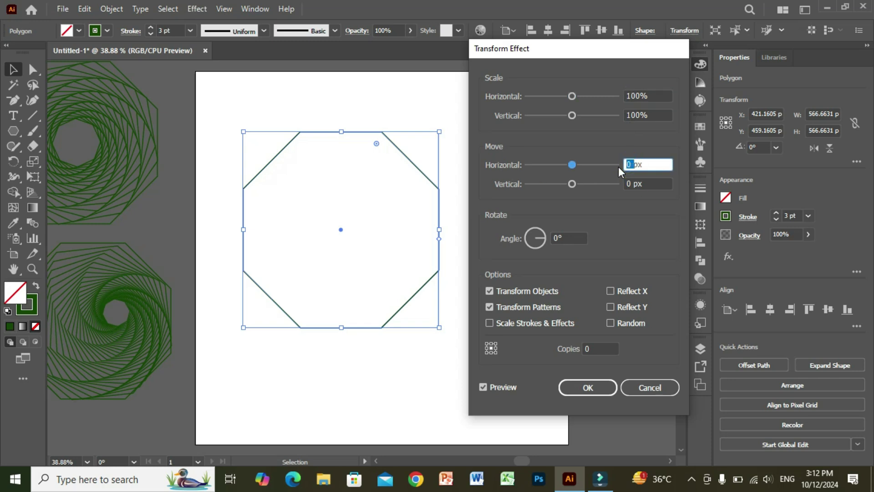
{"action": "type", "text": "20"}
{"action": "left_click", "coordinate": [629, 183]}
{"action": "left_click_drag", "start_coordinate": [630, 184], "coordinate": [624, 187]}
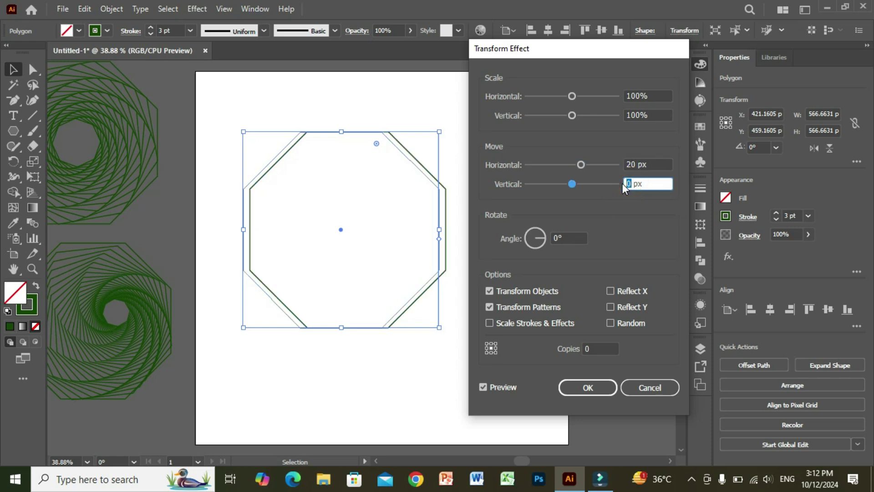
{"action": "key", "text": "BackSpace"}
{"action": "type", "text": "20"}
Set the effect's rotation angle to 10° with 30 copies and apply it to the octagon.
{"action": "left_click", "coordinate": [556, 240]}
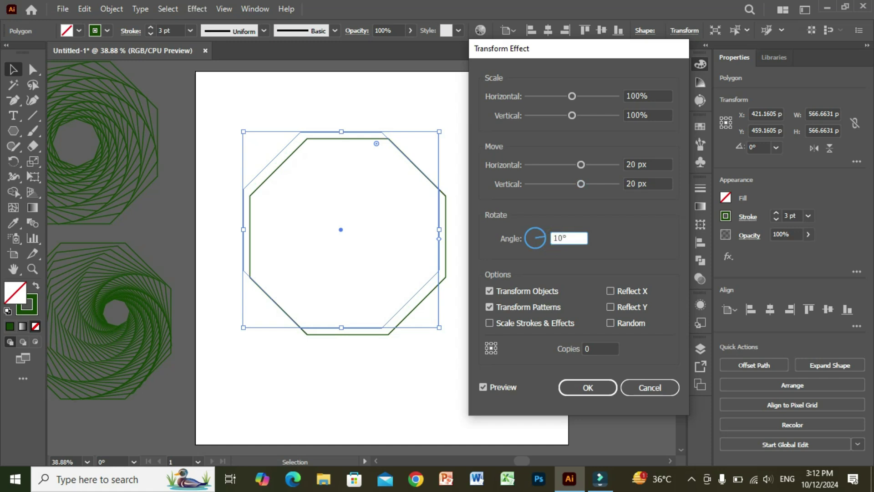
{"action": "left_click", "coordinate": [584, 349]}
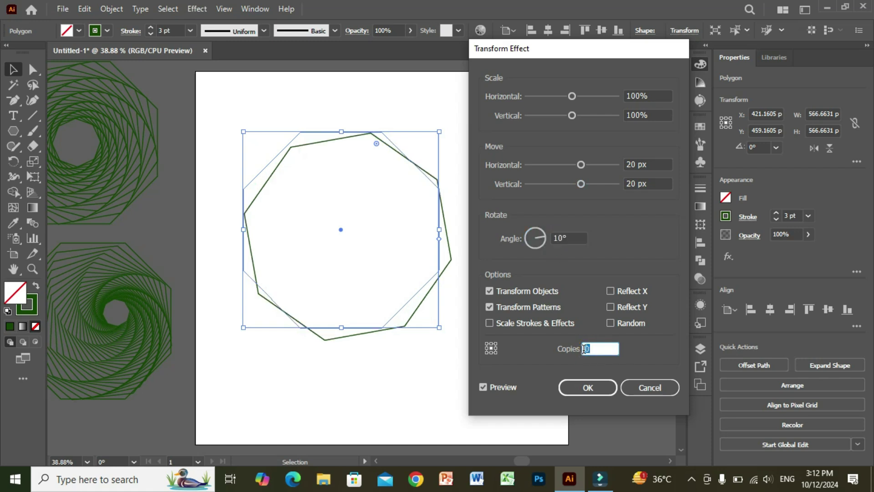
{"action": "type", "text": "30"}
{"action": "left_click", "coordinate": [585, 388]}
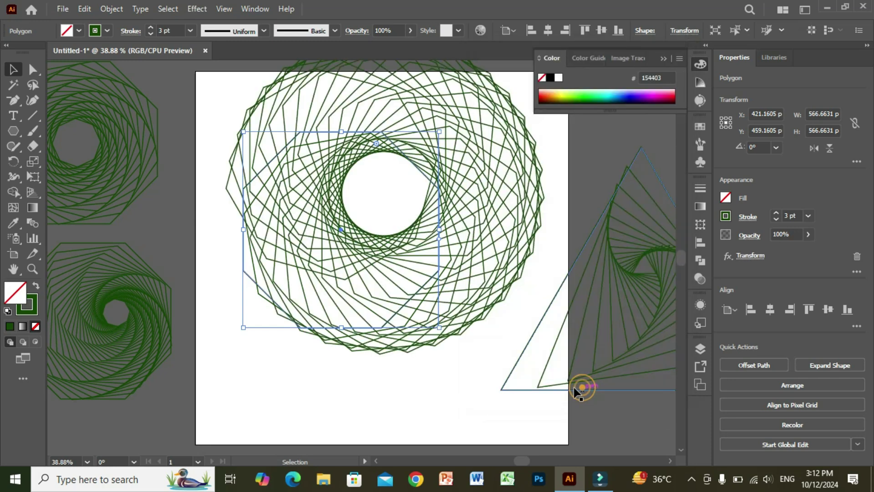
Move the circular octagon pattern down so it lies entirely within the artboard, and deselect it.
{"action": "left_click", "coordinate": [450, 383]}
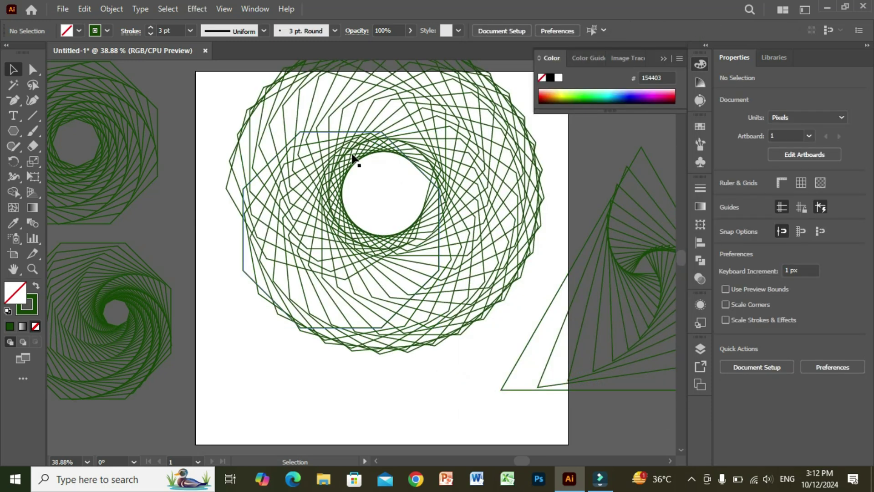
{"action": "left_click_drag", "start_coordinate": [347, 150], "coordinate": [336, 199]}
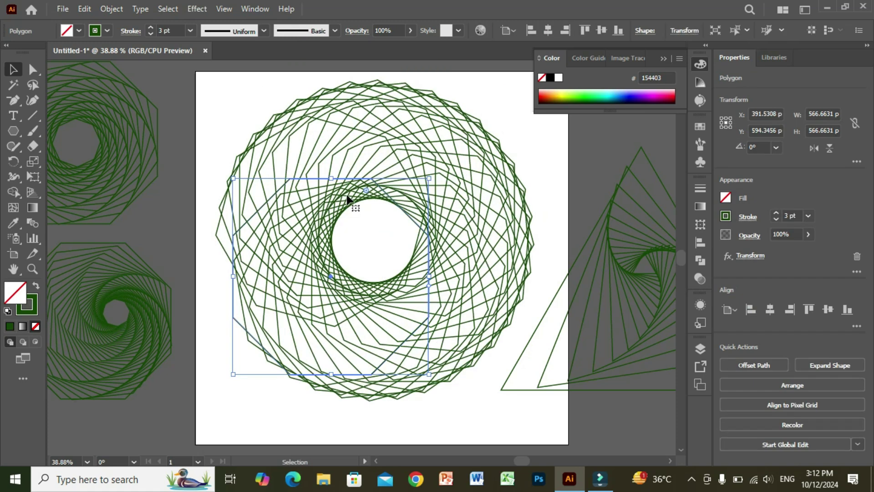
{"action": "left_click", "coordinate": [544, 167]}
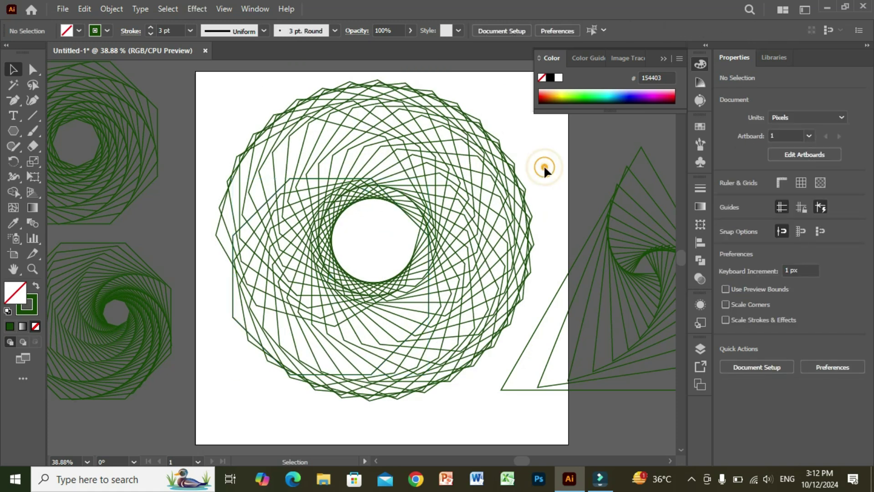
Draw a square about 663 px wide in the lower-right area of the empty artboard.
{"action": "left_click", "coordinate": [284, 184]}
{"action": "left_click_drag", "start_coordinate": [285, 181], "coordinate": [504, 401]}
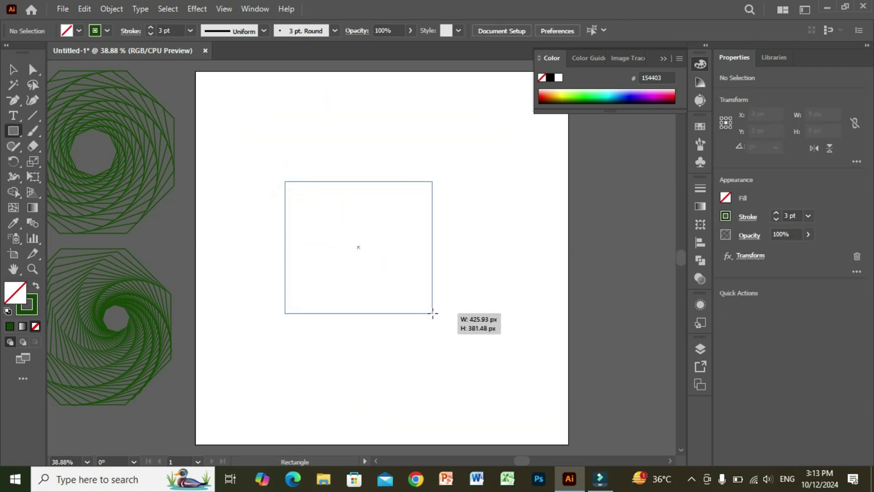
{"action": "left_click_drag", "start_coordinate": [503, 400], "coordinate": [514, 409]}
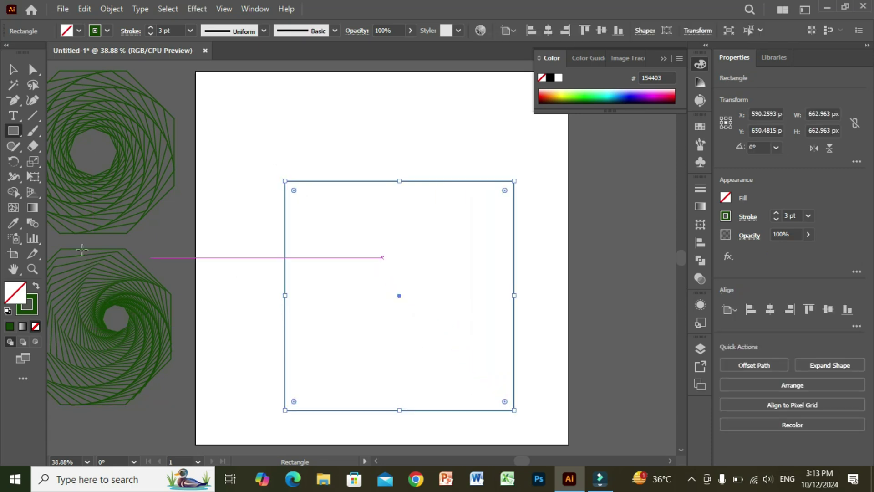
Move the square up toward the artboard's middle and start a Tweak effect with 15% horizontal and 39% vertical relative amounts.
{"action": "left_click", "coordinate": [13, 69]}
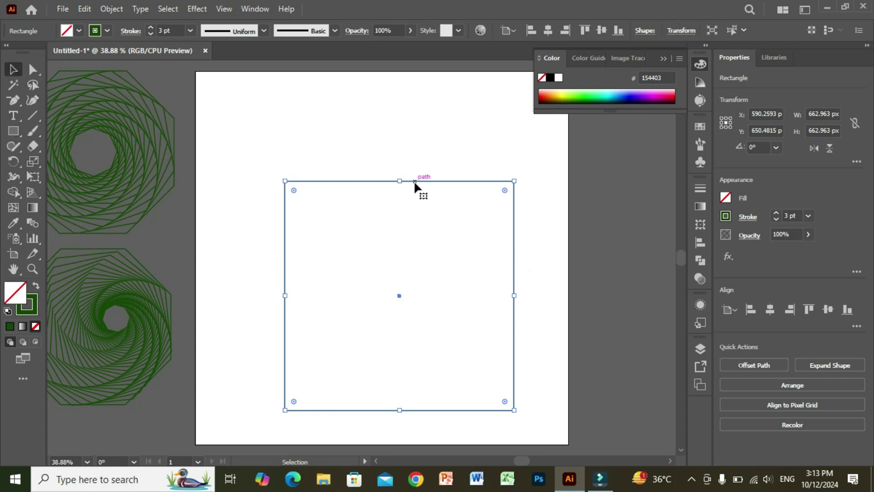
{"action": "left_click_drag", "start_coordinate": [412, 180], "coordinate": [400, 152]}
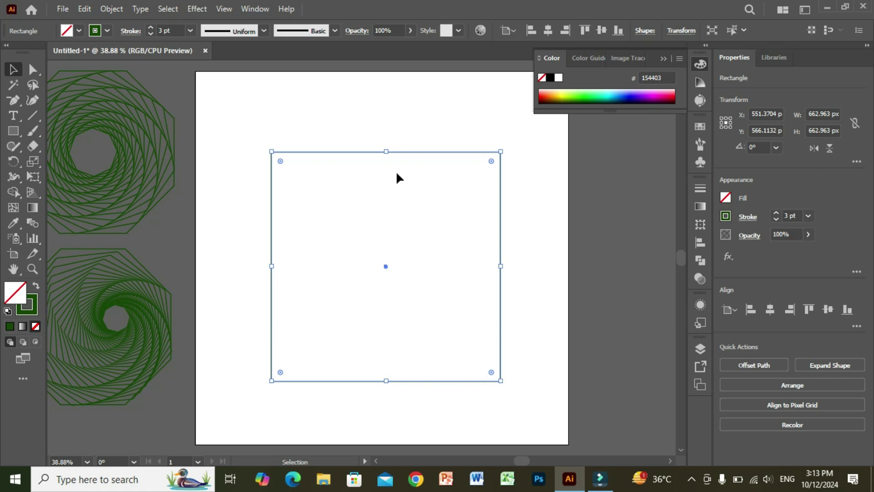
{"action": "left_click", "coordinate": [201, 10]}
{"action": "mouse_move", "coordinate": [313, 115]}
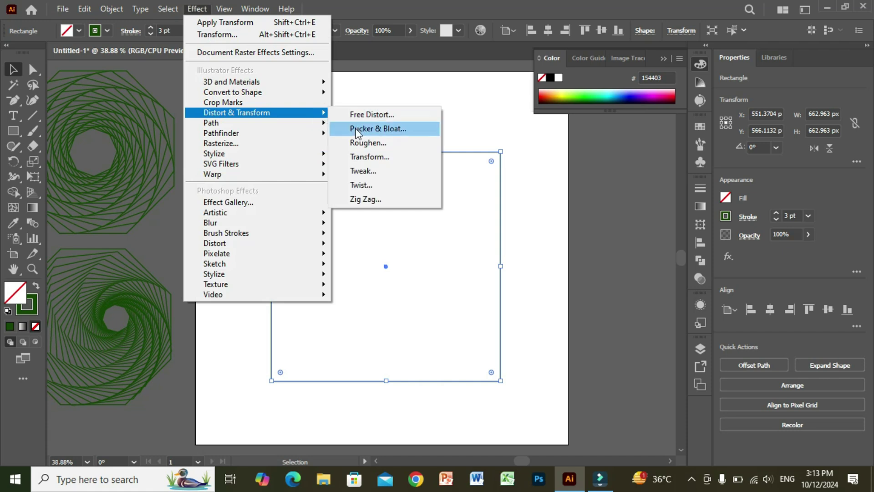
{"action": "left_click", "coordinate": [370, 171]}
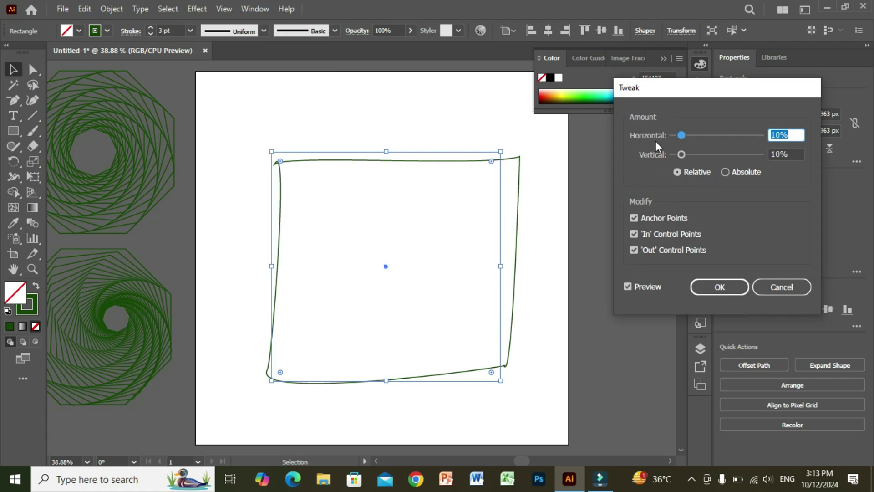
{"action": "left_click_drag", "start_coordinate": [681, 134], "coordinate": [707, 158]}
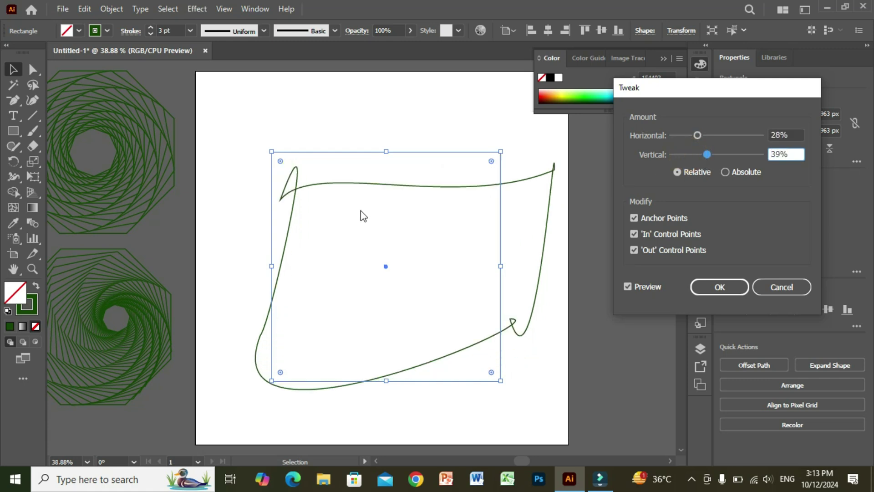
{"action": "left_click", "coordinate": [697, 135]}
{"action": "left_click_drag", "start_coordinate": [699, 135], "coordinate": [687, 135]}
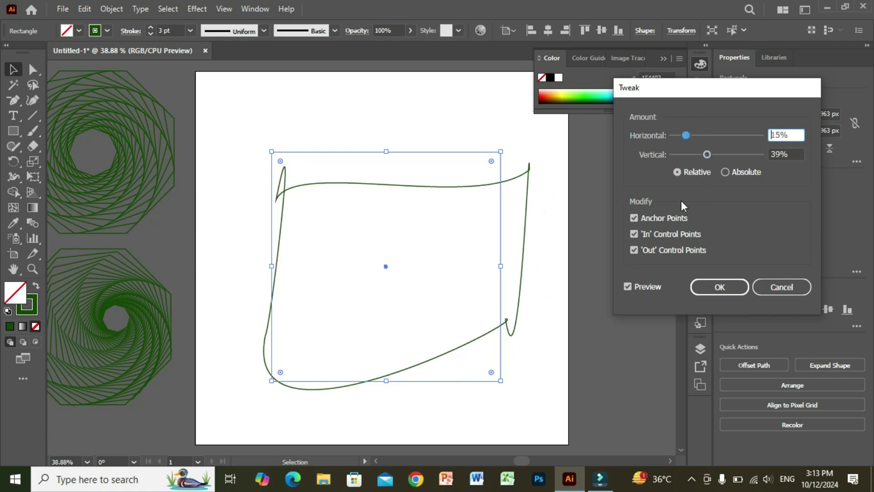
Exclude anchor points from the Tweak effect, apply it to the square and deselect the shape.
{"action": "left_click", "coordinate": [634, 218]}
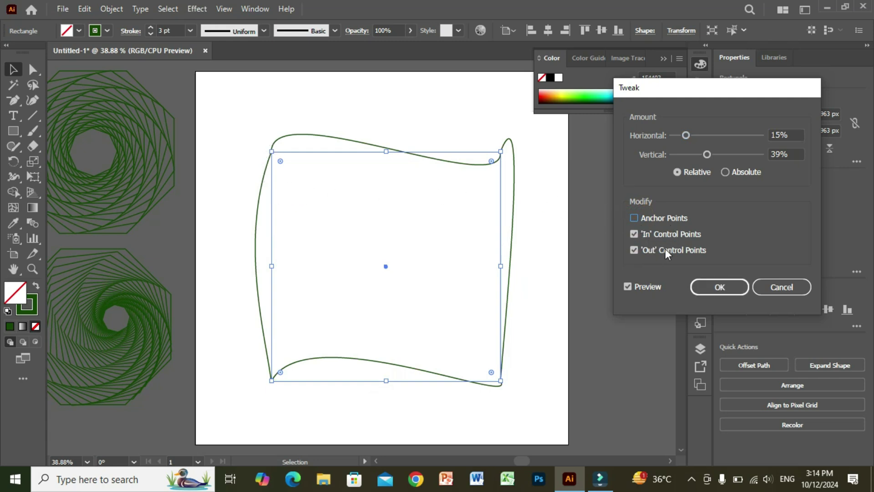
{"action": "left_click", "coordinate": [716, 289]}
{"action": "left_click", "coordinate": [599, 296]}
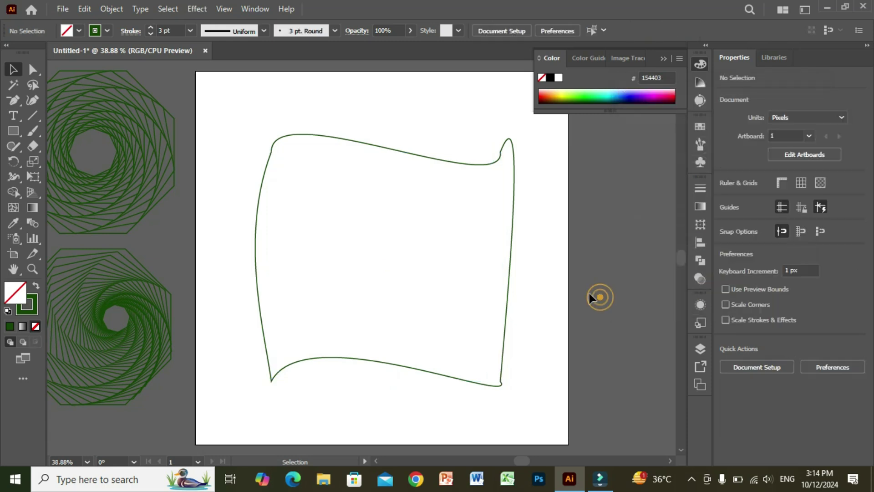
Edit the square's Tweak effect to modify only anchor points and 'In' control points, apply it and deselect the shape.
{"action": "left_click", "coordinate": [508, 281]}
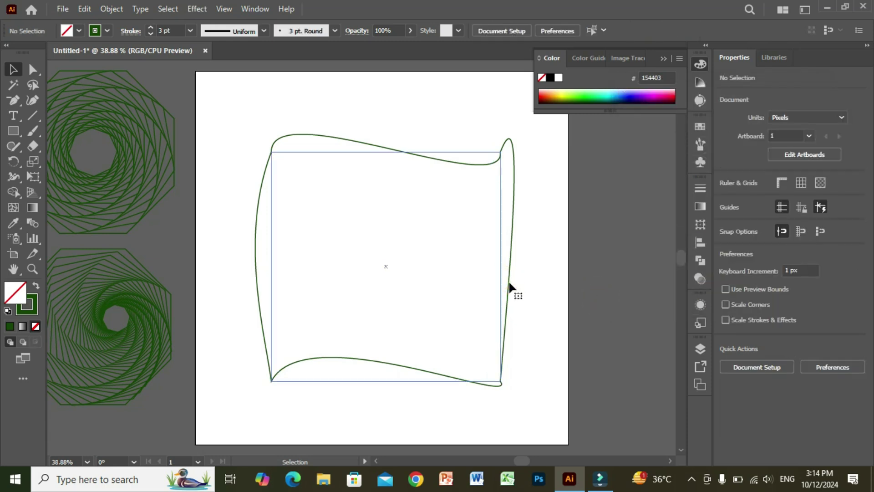
{"action": "left_click", "coordinate": [752, 258]}
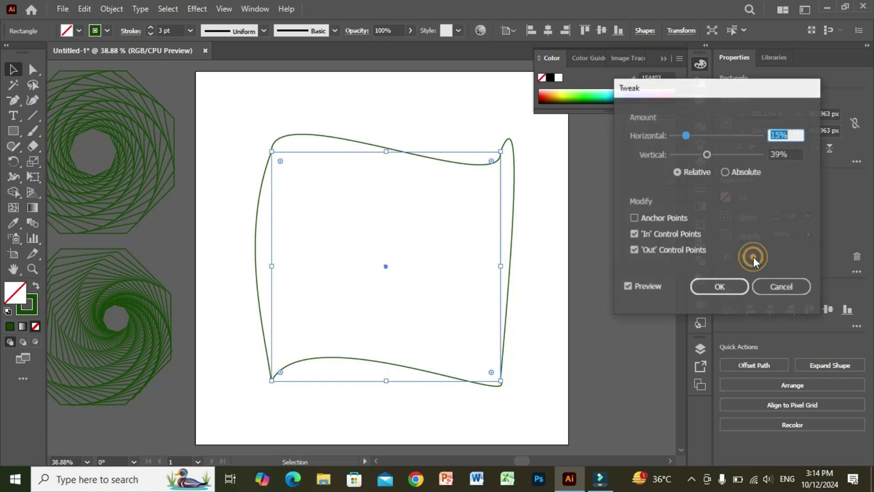
{"action": "left_click", "coordinate": [633, 233]}
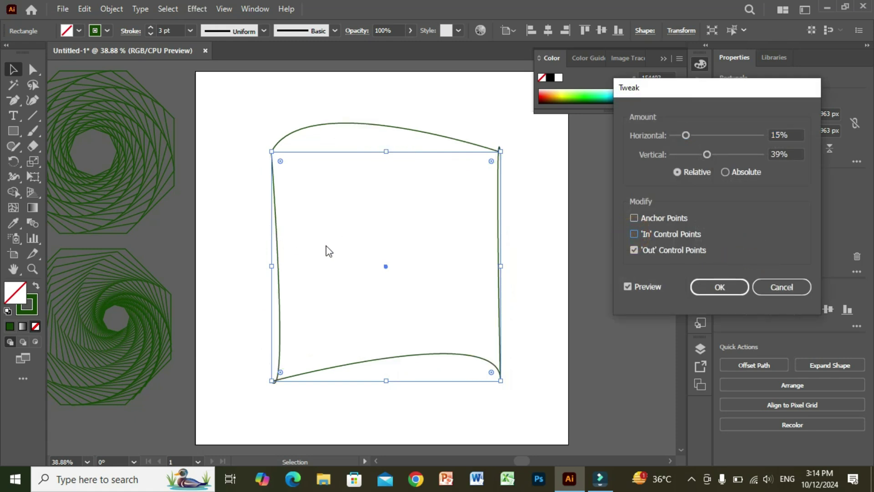
{"action": "left_click", "coordinate": [633, 251]}
{"action": "left_click", "coordinate": [634, 218]}
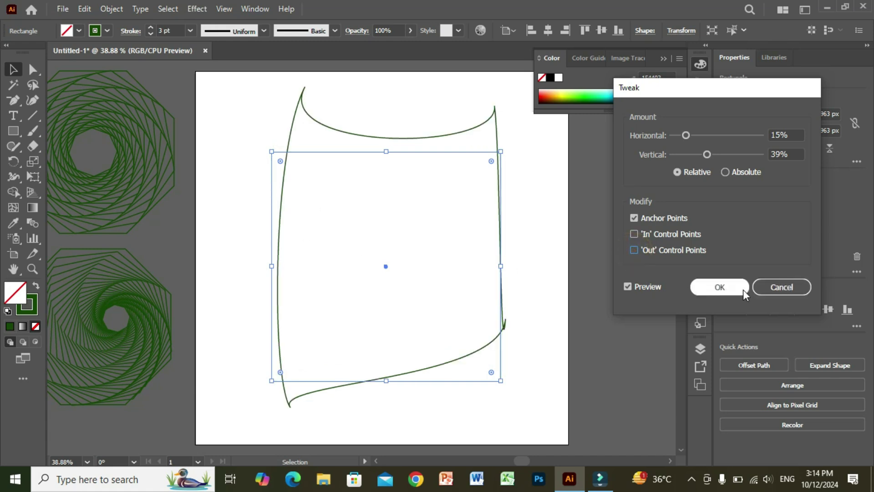
{"action": "left_click", "coordinate": [637, 232]}
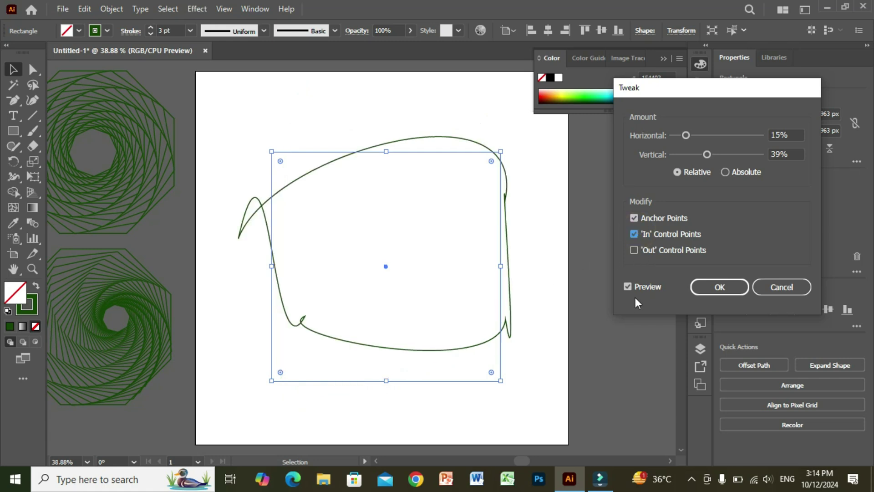
{"action": "left_click", "coordinate": [734, 288]}
{"action": "left_click", "coordinate": [553, 310]}
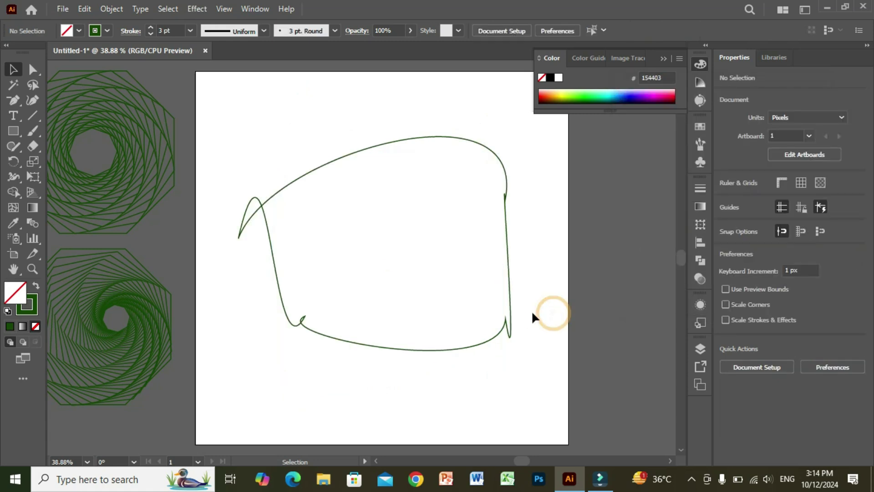
Select the tweaked square and delete it from the artboard.
{"action": "left_click", "coordinate": [510, 319]}
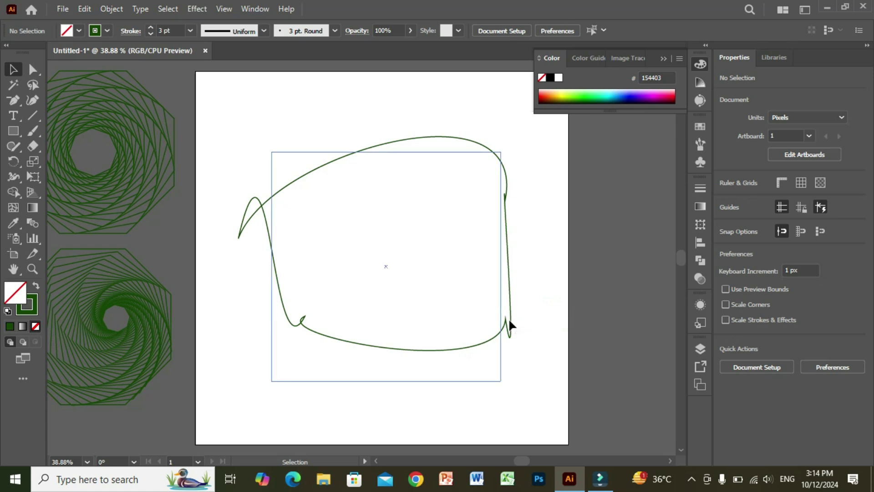
{"action": "left_click", "coordinate": [509, 319]}
{"action": "left_click", "coordinate": [511, 313]}
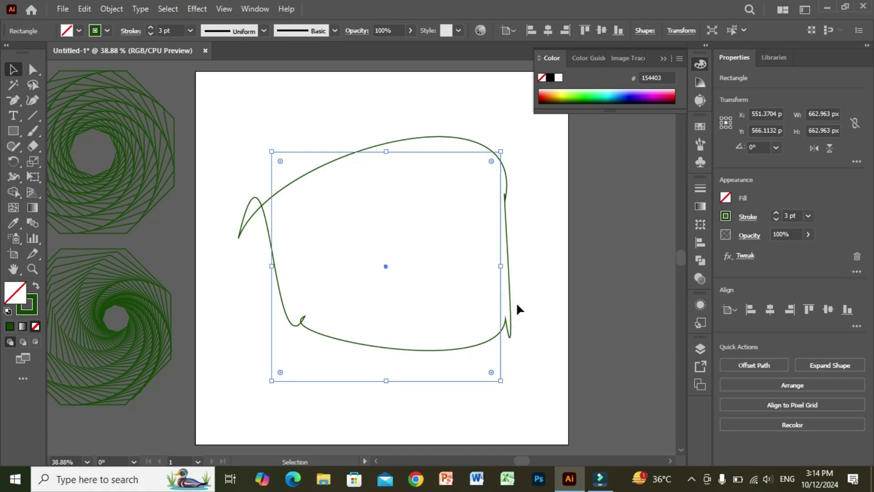
{"action": "key", "text": "Delete"}
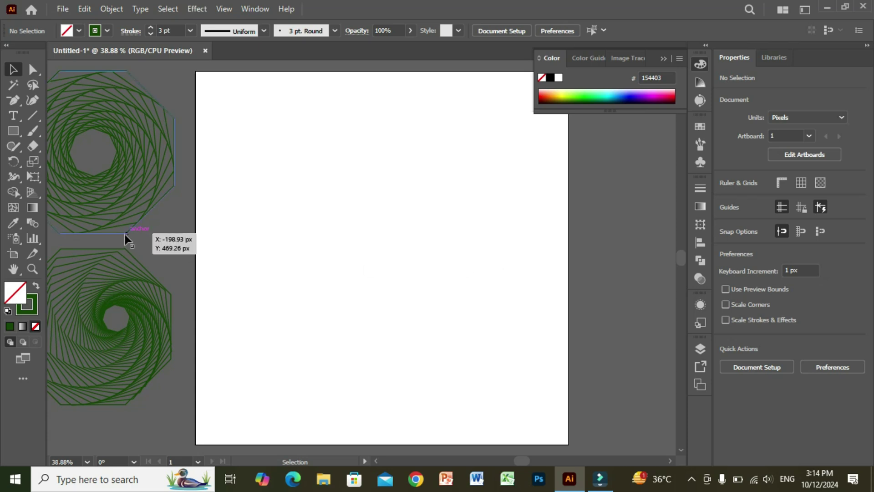
Draw an octagon about 680 px wide with the Polygon tool and centre it horizontally on the artboard.
{"action": "left_click", "coordinate": [14, 131]}
{"action": "left_click", "coordinate": [64, 179]}
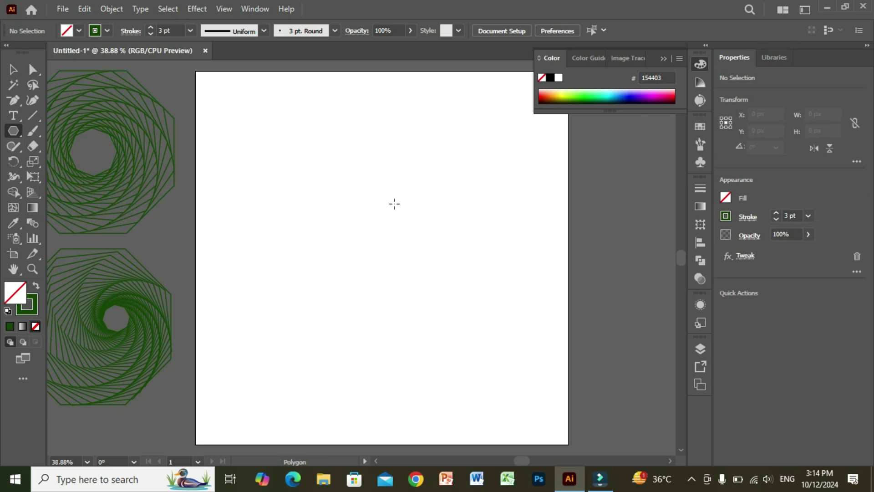
{"action": "left_click_drag", "start_coordinate": [395, 203], "coordinate": [424, 320]}
{"action": "key", "text": "v"}
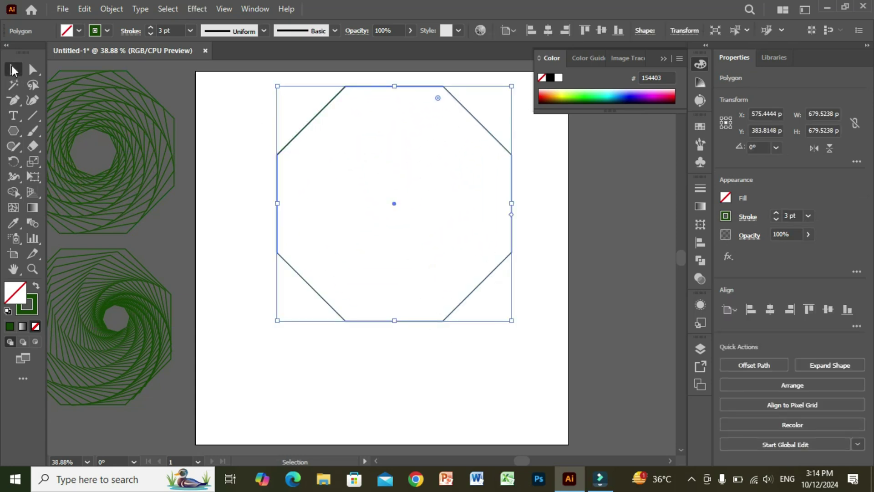
{"action": "left_click_drag", "start_coordinate": [329, 103], "coordinate": [316, 136]}
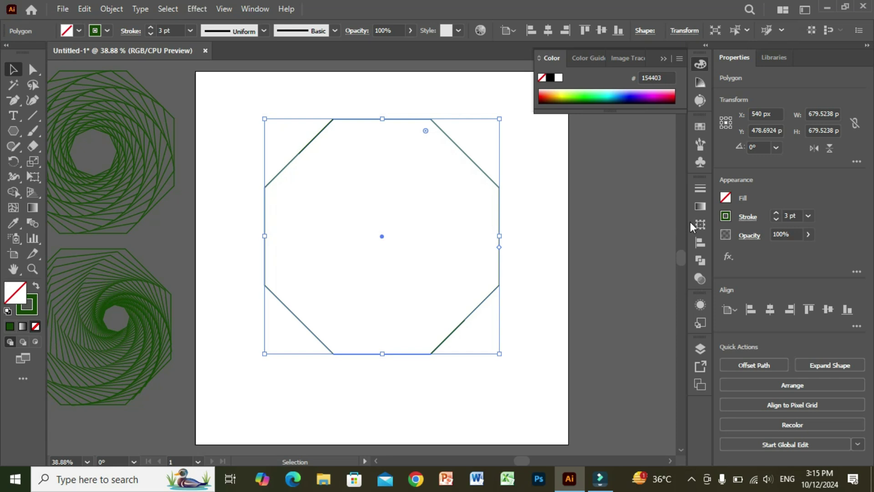
Fill the octagon with a radial gradient and set its first colour stop to olive green 9AAA00 in RGB mode.
{"action": "left_click", "coordinate": [699, 207]}
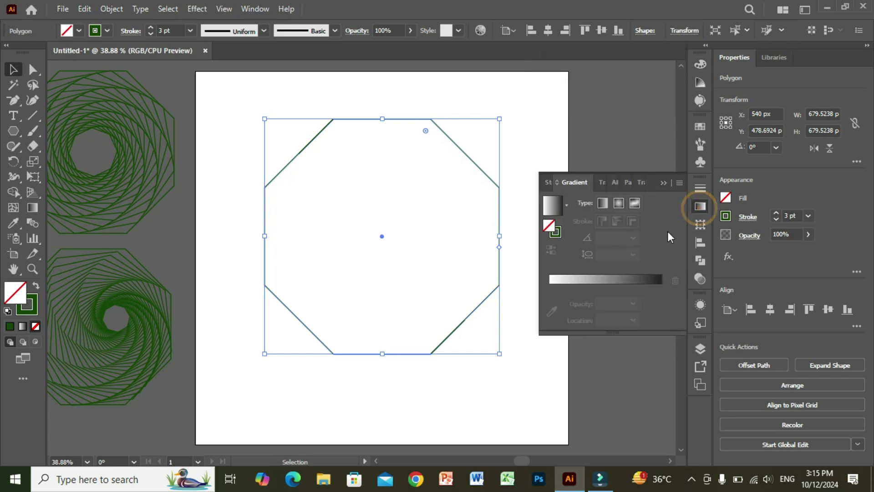
{"action": "left_click", "coordinate": [617, 204]}
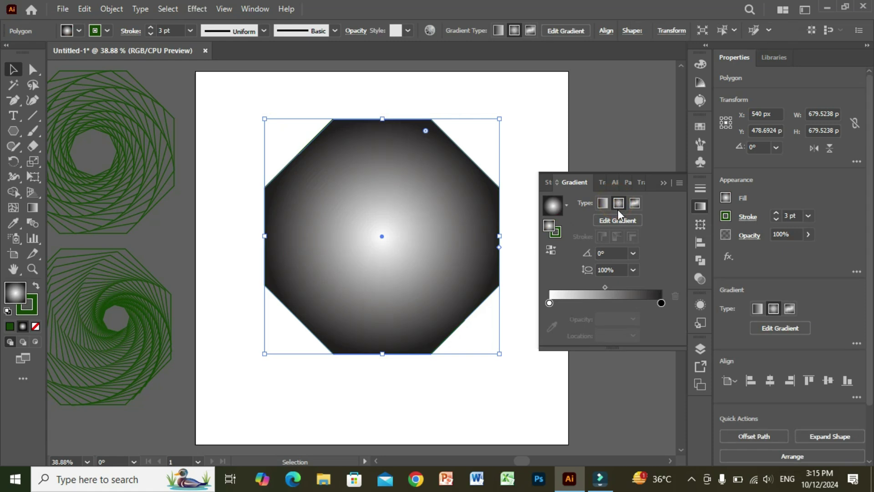
{"action": "double_click", "coordinate": [550, 303]}
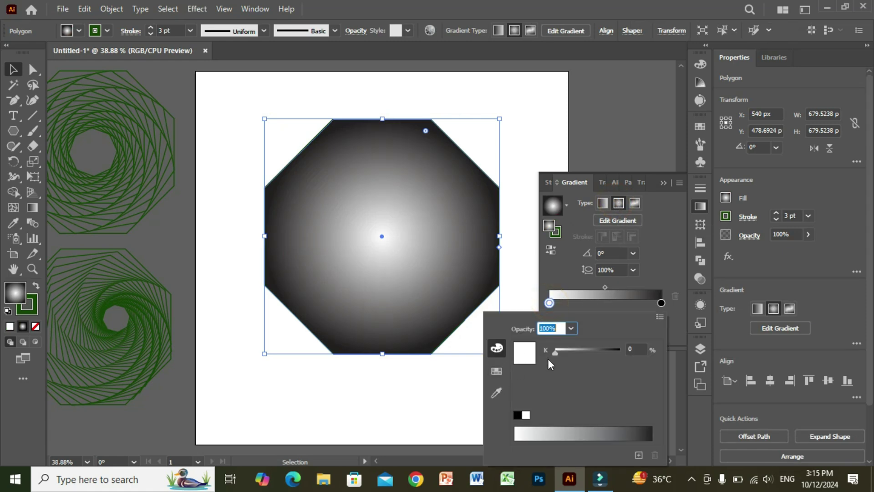
{"action": "left_click", "coordinate": [661, 316]}
{"action": "left_click", "coordinate": [697, 334]}
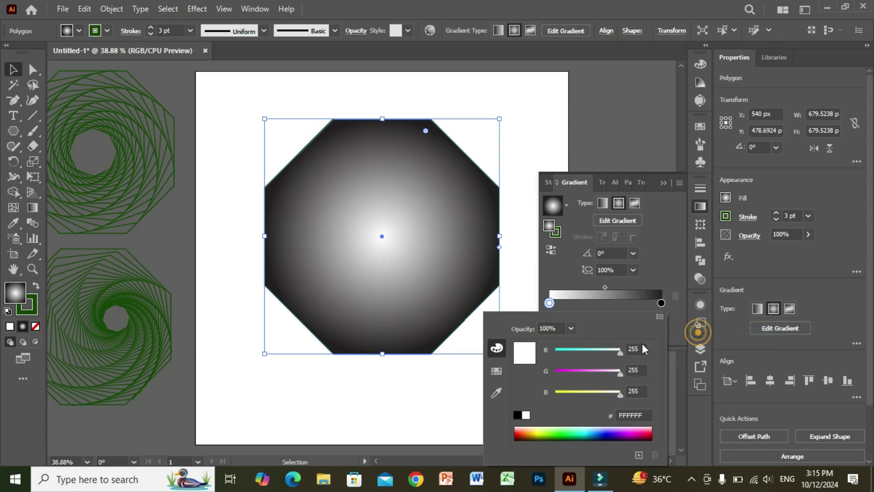
{"action": "left_click", "coordinate": [540, 432]}
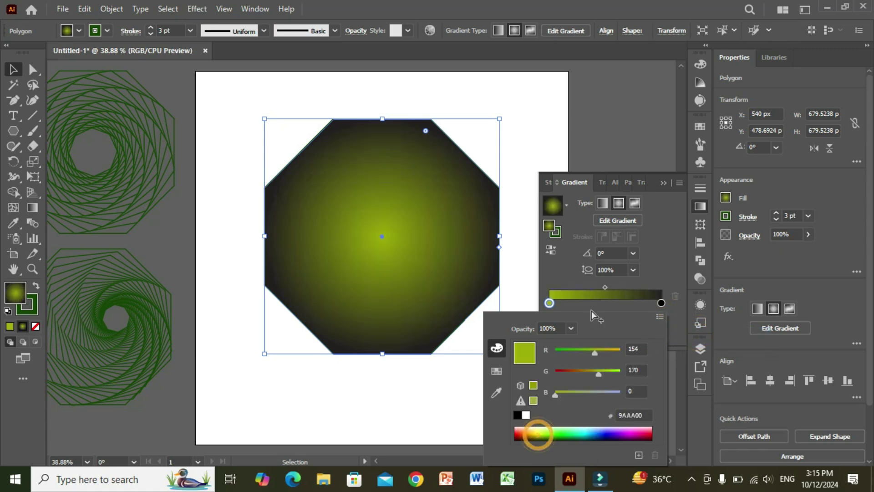
Set the gradient's end colour stop to dark green 003D00 in RGB mode.
{"action": "left_click", "coordinate": [660, 302]}
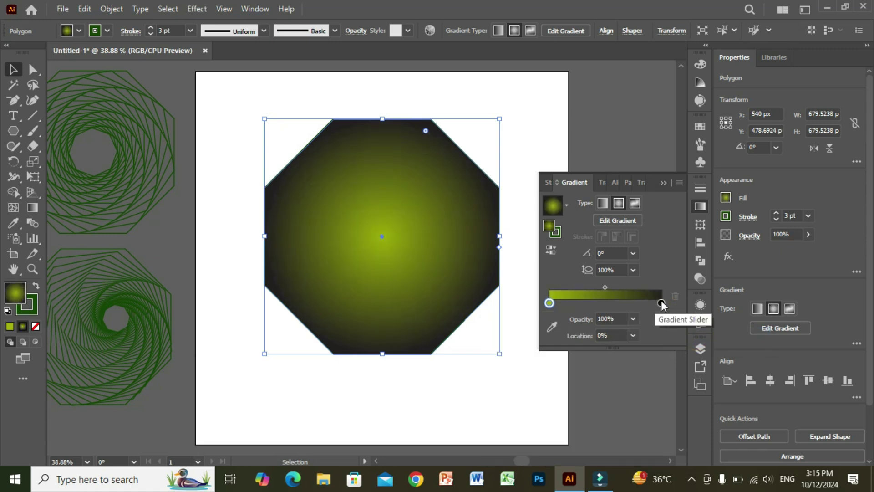
{"action": "double_click", "coordinate": [661, 303]}
{"action": "left_click", "coordinate": [659, 317]}
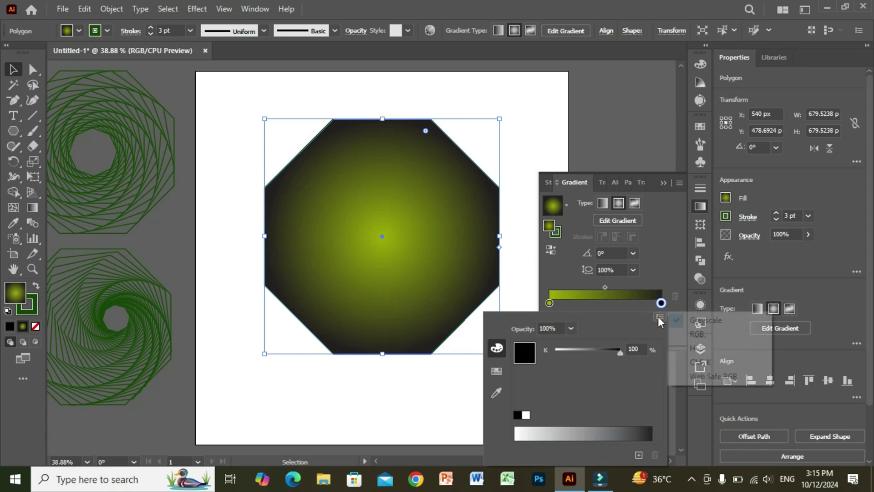
{"action": "left_click", "coordinate": [687, 335]}
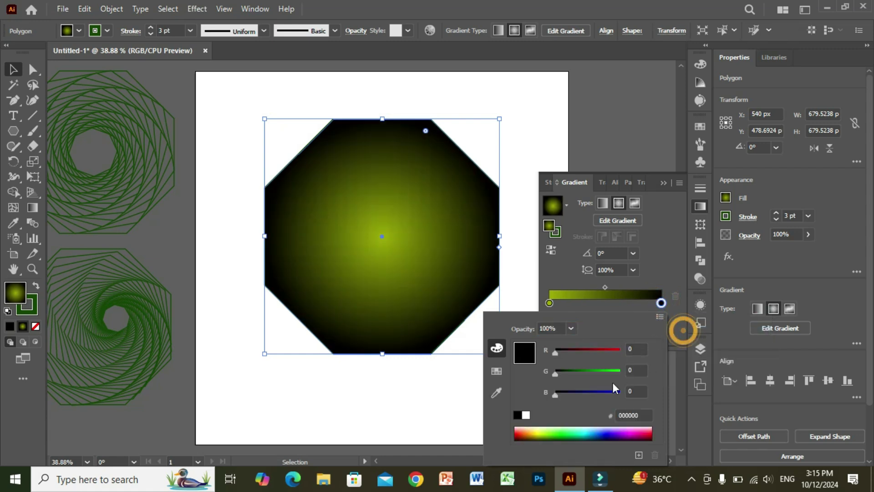
{"action": "left_click", "coordinate": [614, 369]}
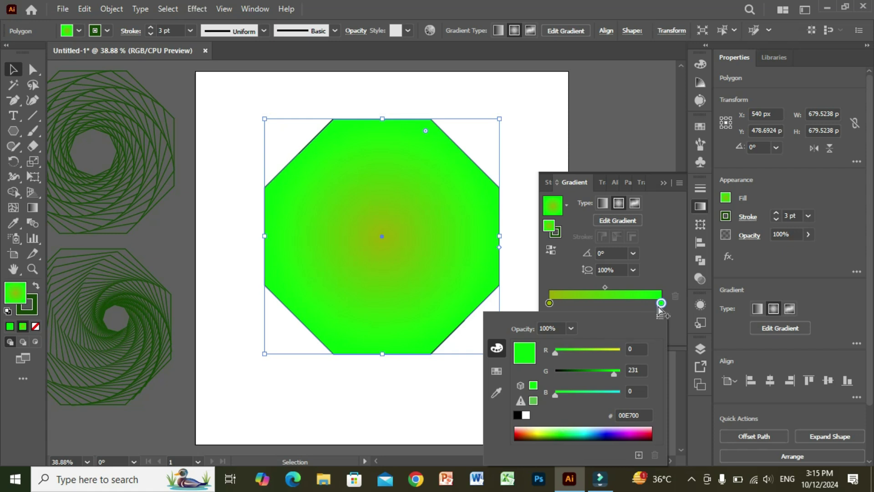
{"action": "left_click_drag", "start_coordinate": [614, 375], "coordinate": [566, 371]}
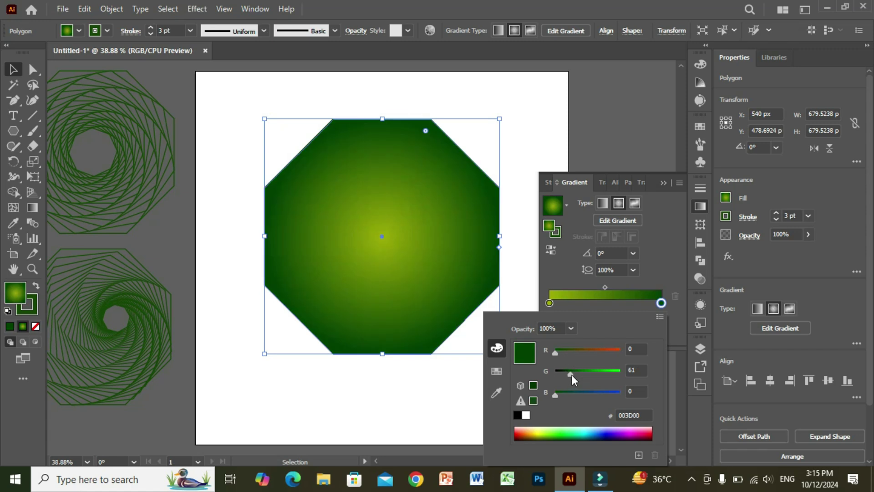
Add a colour stop at 50% of the radial gradient and make it white.
{"action": "left_click", "coordinate": [605, 304]}
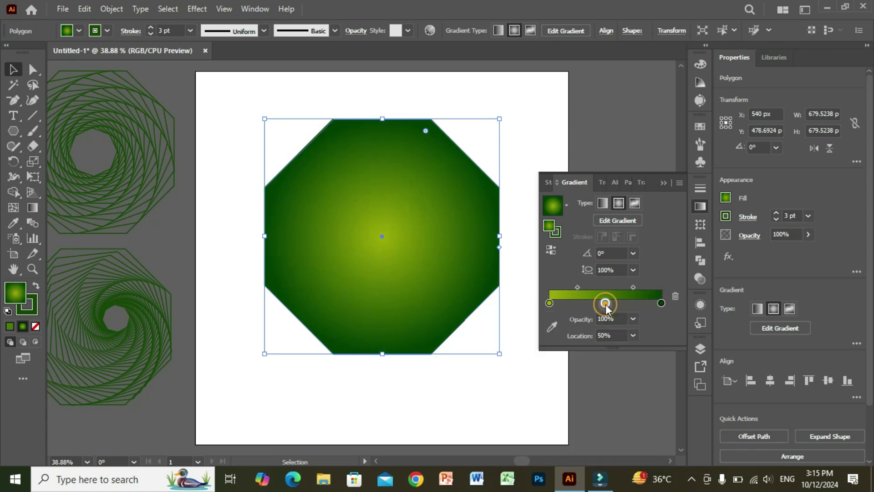
{"action": "left_click", "coordinate": [605, 303]}
{"action": "double_click", "coordinate": [605, 303]}
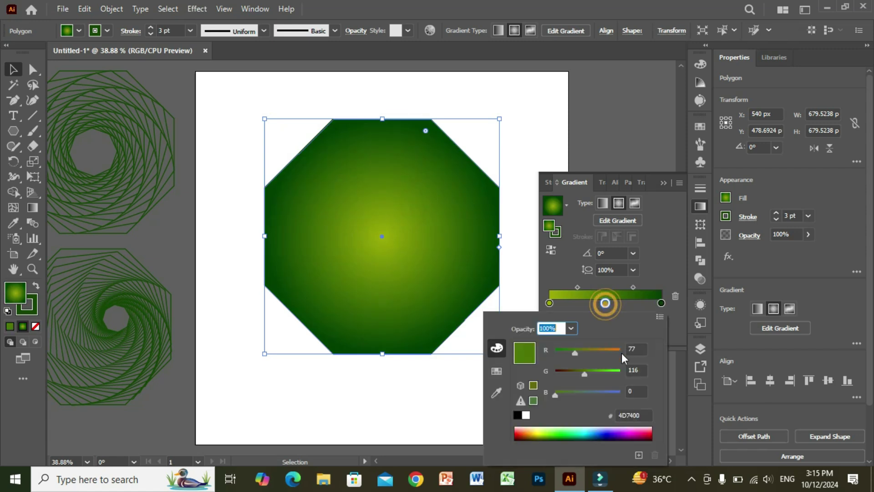
{"action": "left_click", "coordinate": [542, 428]}
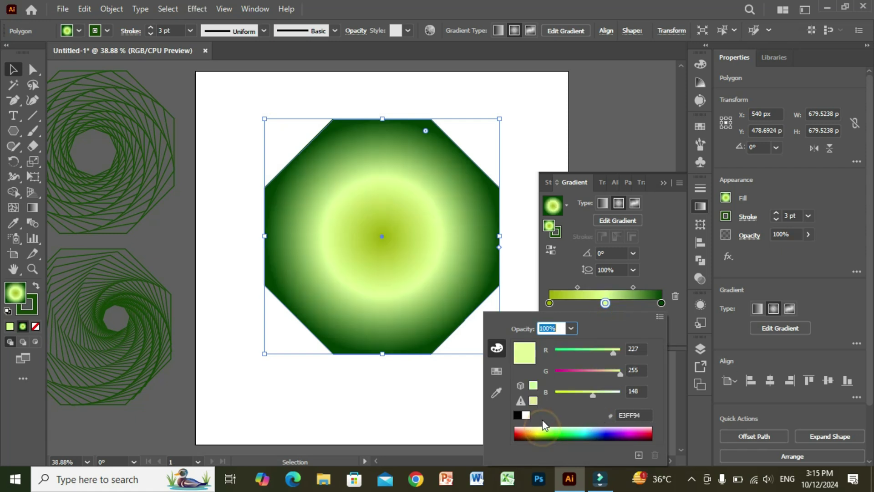
{"action": "left_click", "coordinate": [525, 414]}
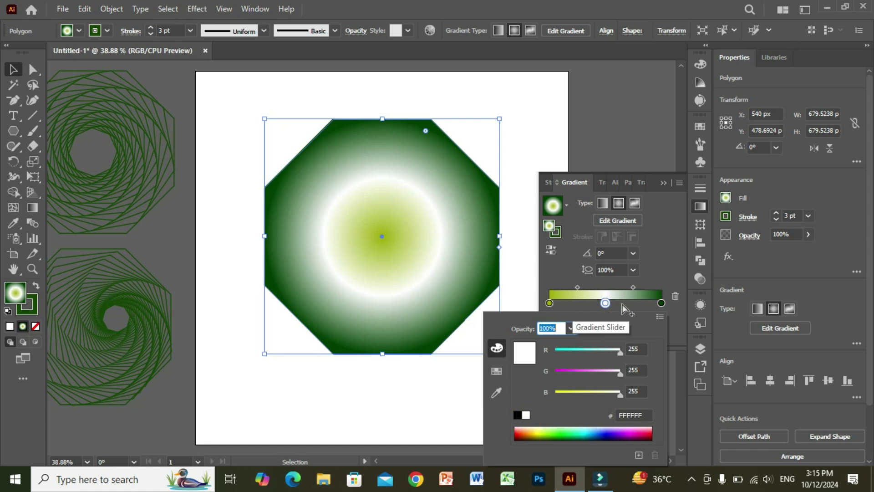
{"action": "left_click", "coordinate": [577, 288]}
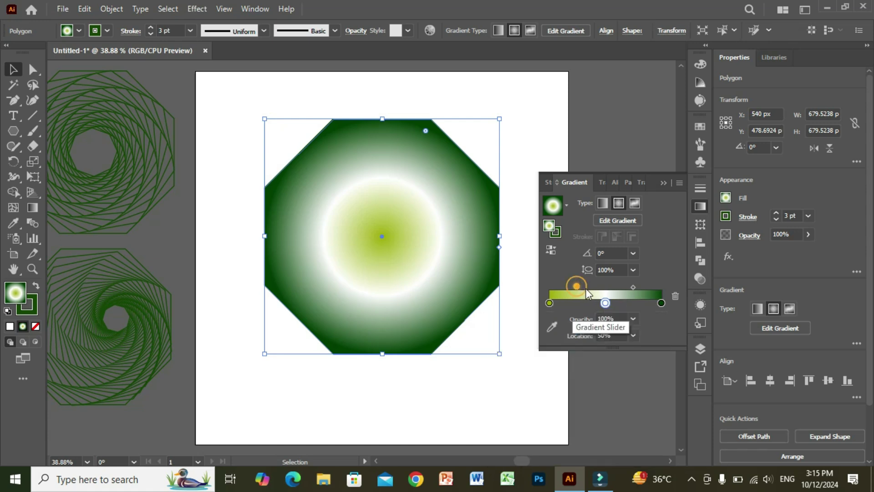
Shift both gradient midpoints toward the centre stop, the outer one to about 29%, and recolour the white middle stop light cyan.
{"action": "left_click_drag", "start_coordinate": [578, 287], "coordinate": [622, 285]}
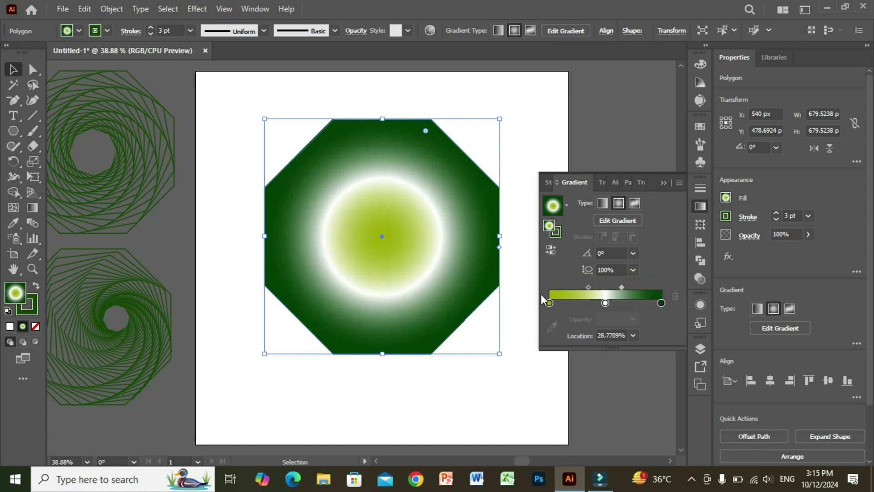
{"action": "double_click", "coordinate": [605, 303]}
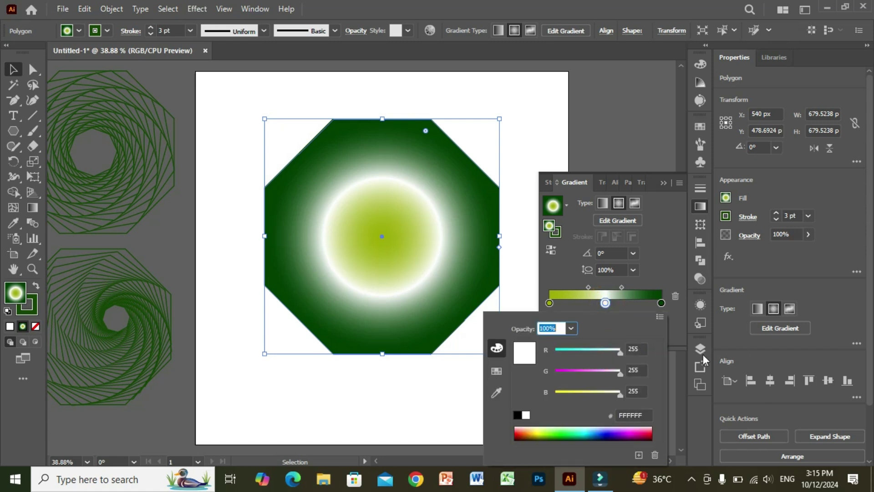
{"action": "left_click", "coordinate": [589, 349]}
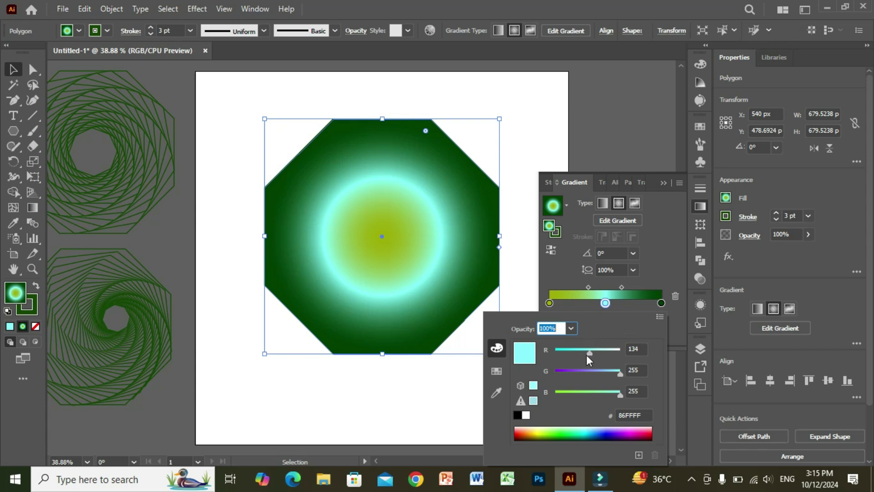
{"action": "left_click", "coordinate": [609, 349]}
{"action": "left_click", "coordinate": [602, 348]}
{"action": "left_click_drag", "start_coordinate": [602, 348], "coordinate": [597, 349]}
{"action": "left_click", "coordinate": [659, 228]}
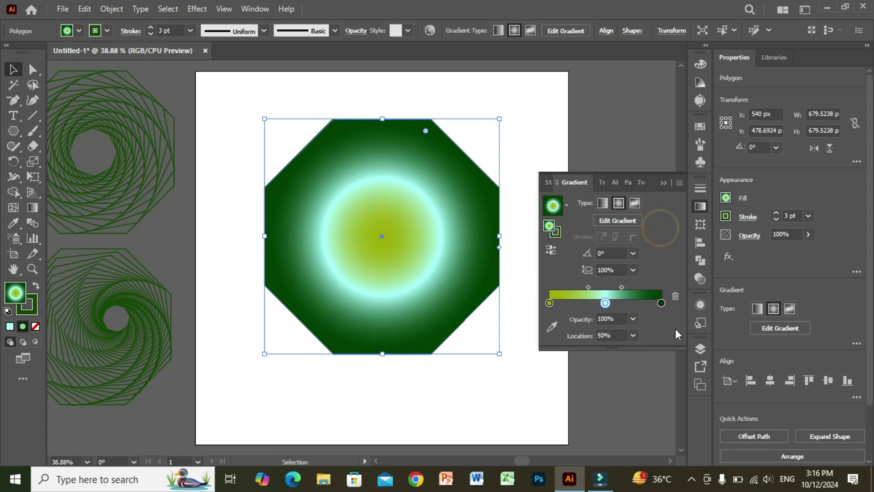
{"action": "left_click", "coordinate": [666, 182]}
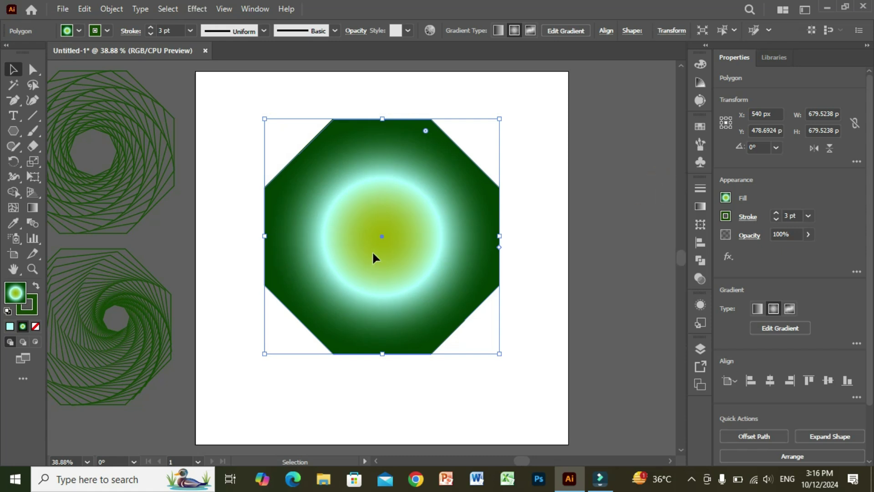
Copy the octagon in place in front and scale the copy about its centre to about 400 px wide.
{"action": "key", "text": "a"}
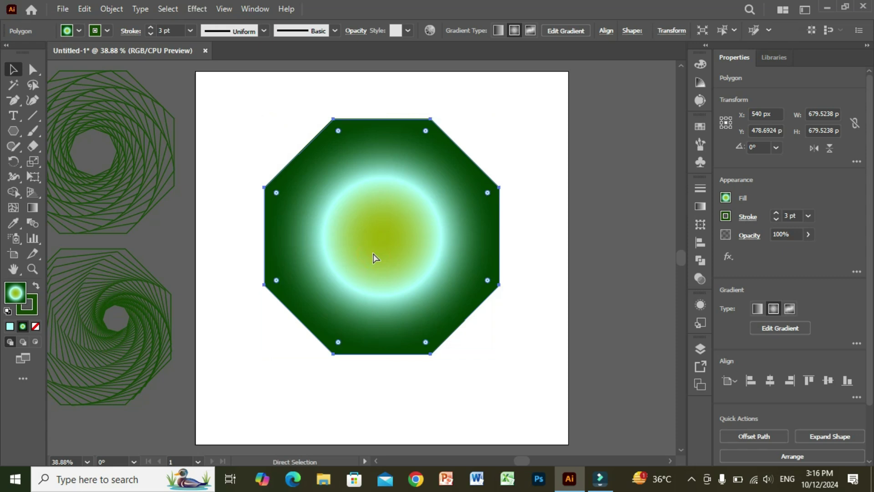
{"action": "key", "text": "v"}
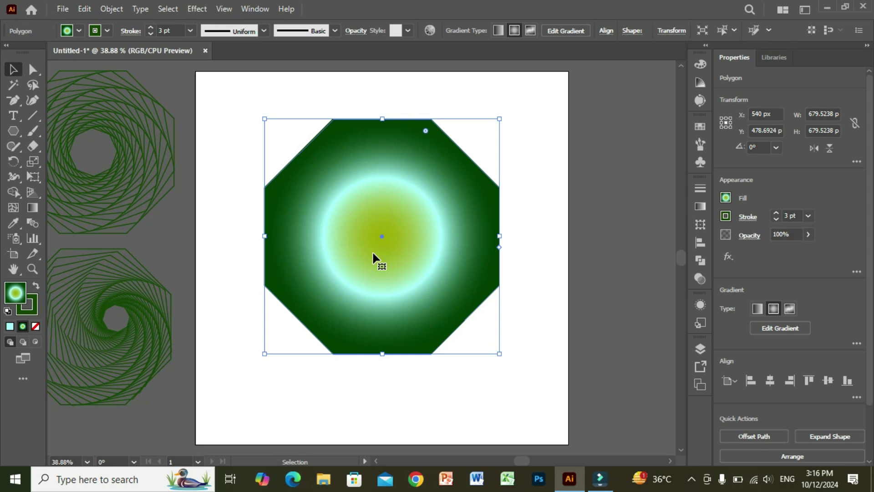
{"action": "key", "text": "ctrl+c"}
{"action": "left_click_drag", "start_coordinate": [499, 119], "coordinate": [451, 167]}
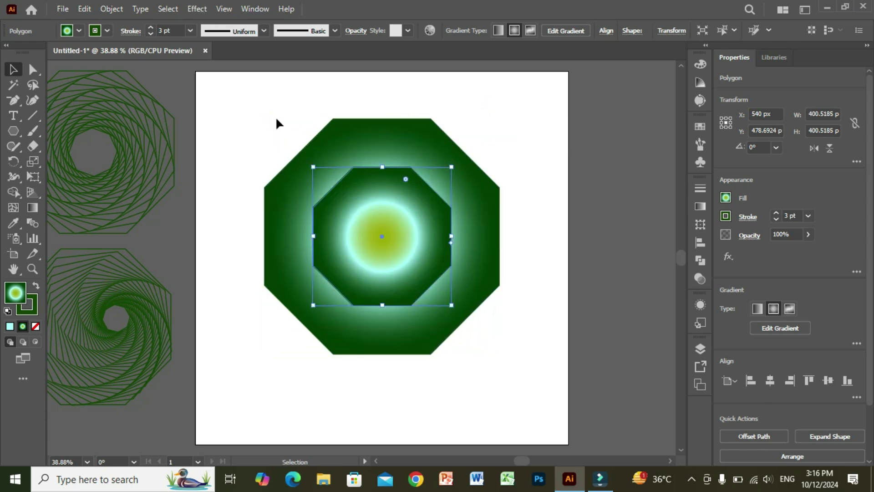
Select both octagons and set the blend options to 25 specified steps with the Align to Path orientation.
{"action": "key", "text": "ctrl+a"}
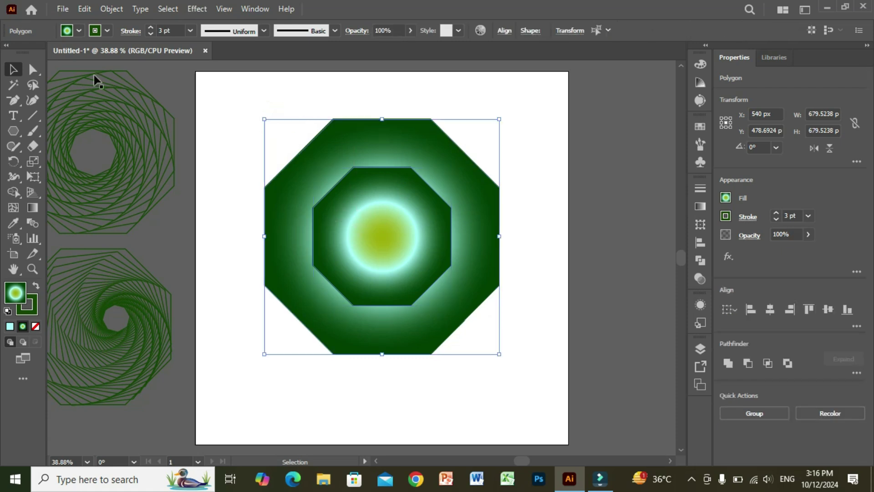
{"action": "left_click", "coordinate": [112, 9]}
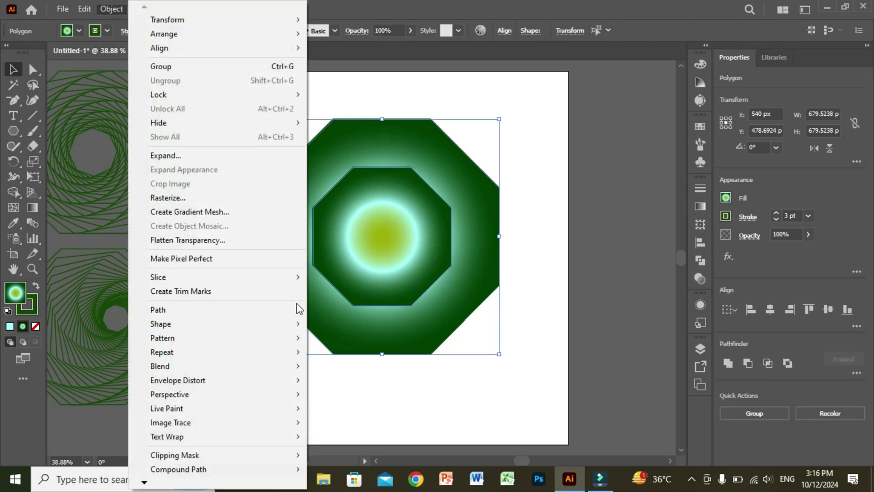
{"action": "mouse_move", "coordinate": [260, 339]}
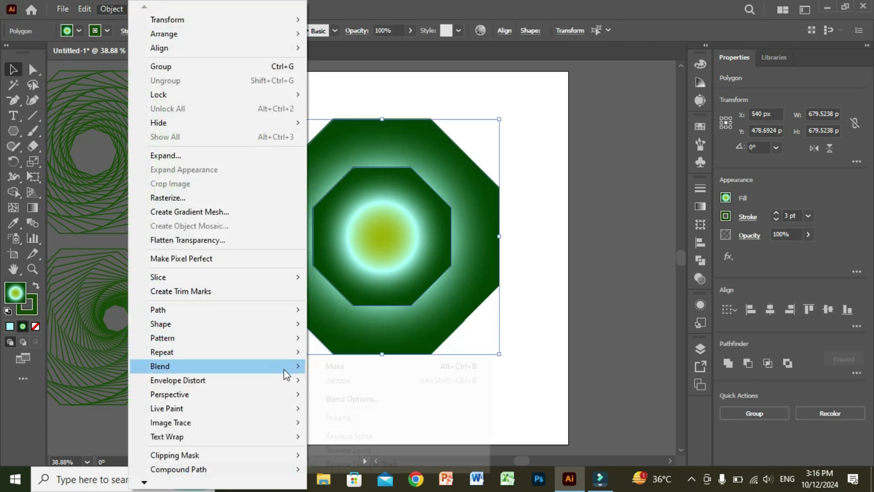
{"action": "mouse_move", "coordinate": [283, 369]}
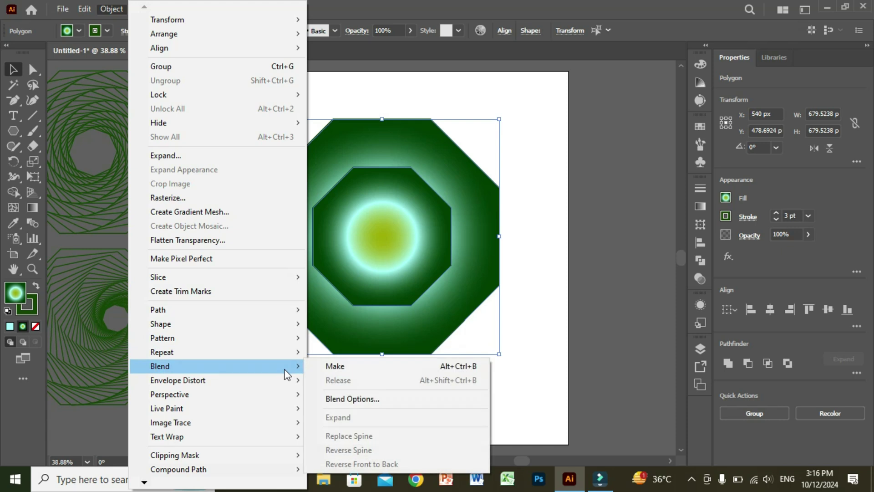
{"action": "left_click", "coordinate": [350, 399]}
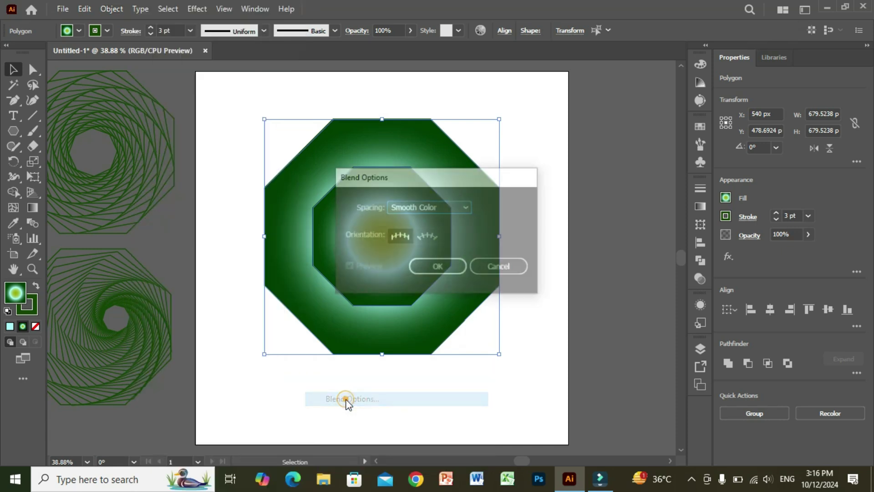
{"action": "left_click", "coordinate": [427, 237]}
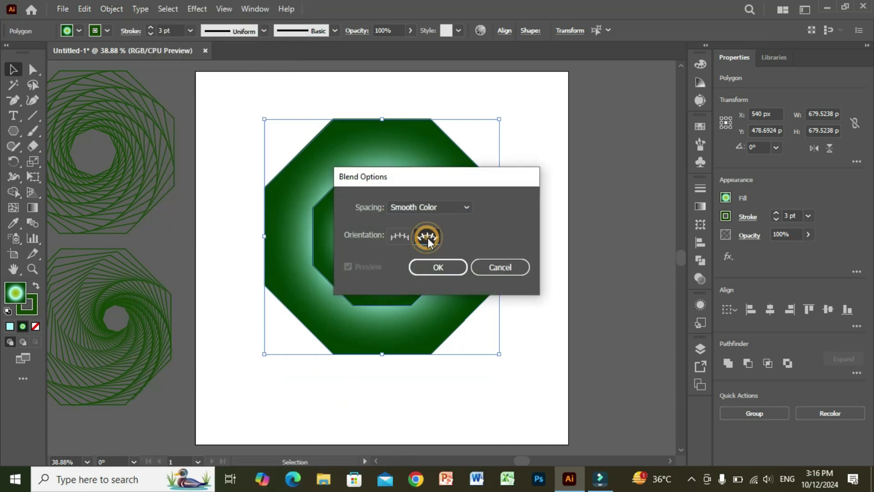
{"action": "left_click", "coordinate": [459, 207]}
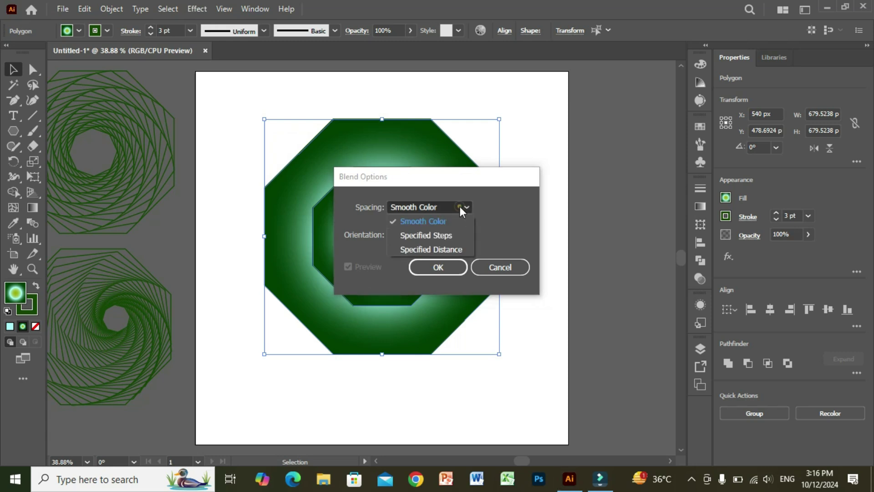
{"action": "left_click", "coordinate": [440, 234]}
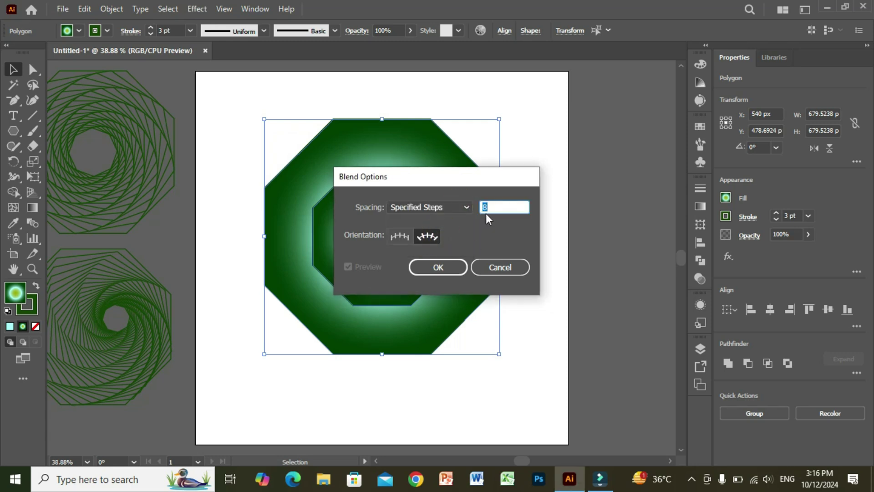
{"action": "type", "text": "25"}
{"action": "left_click", "coordinate": [451, 265]}
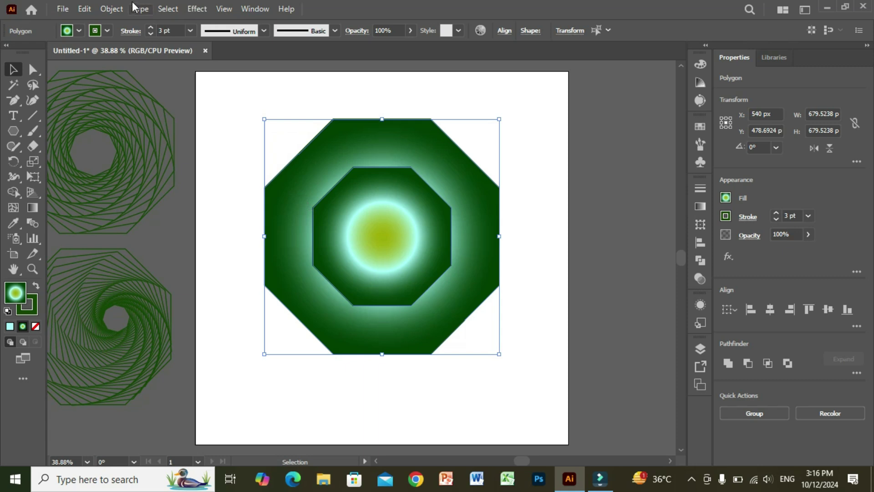
Make a blend between the large and small octagons.
{"action": "left_click", "coordinate": [112, 9]}
{"action": "mouse_move", "coordinate": [277, 366]}
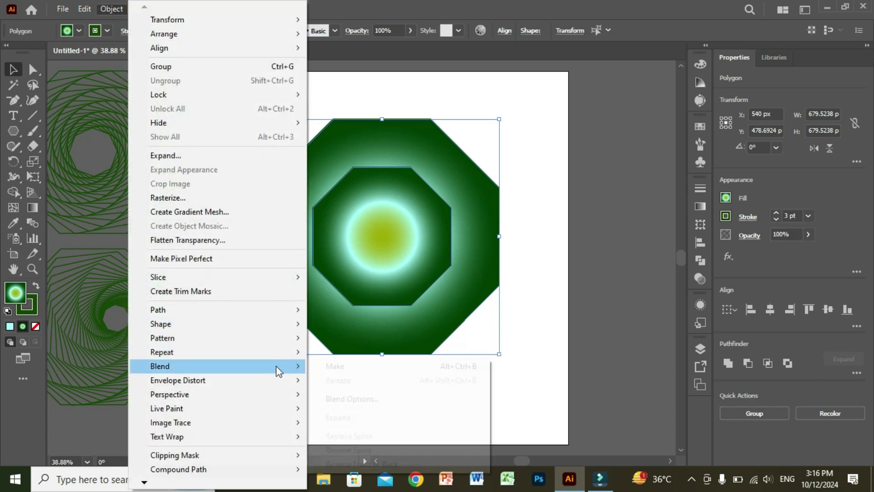
{"action": "left_click", "coordinate": [330, 365]}
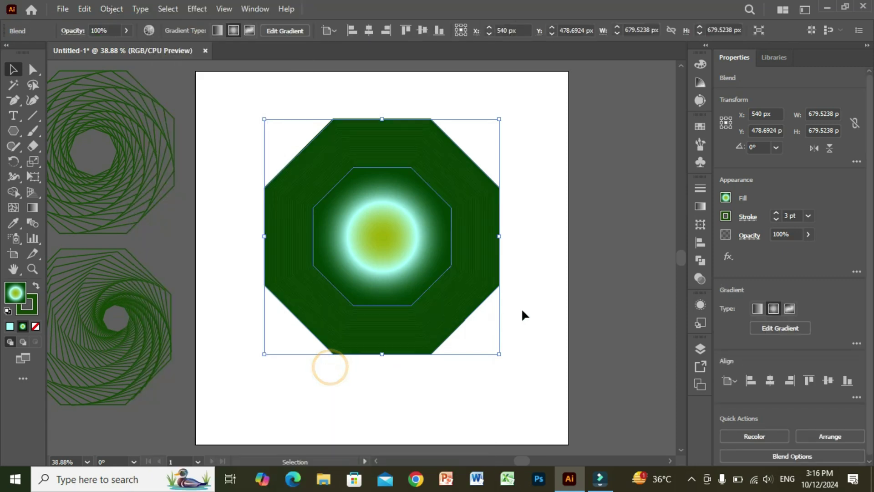
{"action": "left_click", "coordinate": [537, 304]}
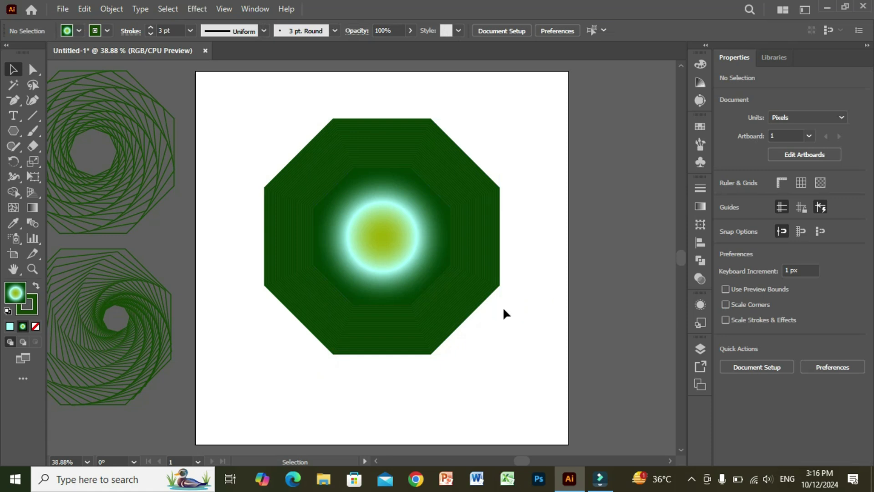
{"action": "left_click", "coordinate": [242, 159]}
{"action": "left_click", "coordinate": [382, 287]}
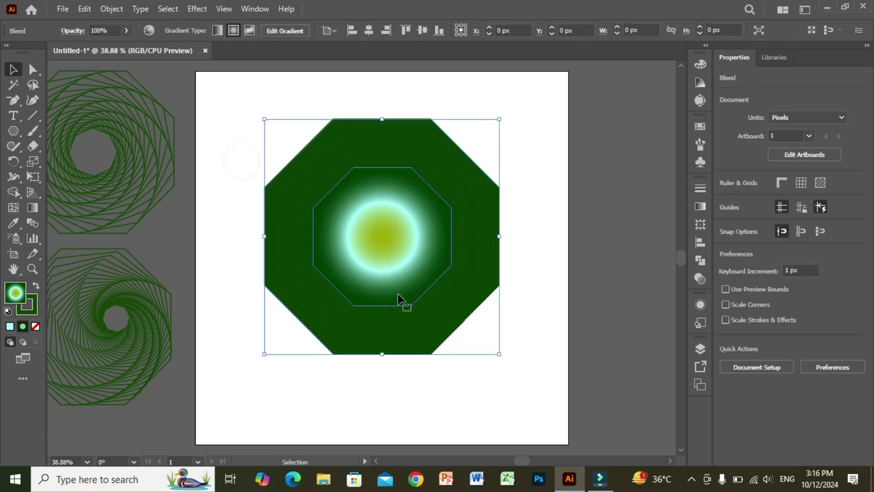
{"action": "left_click", "coordinate": [223, 194]}
{"action": "left_click", "coordinate": [277, 195]}
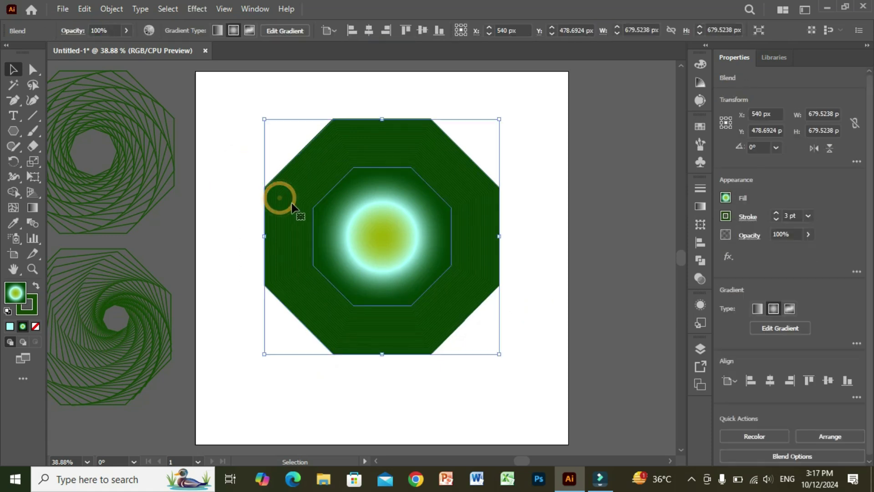
{"action": "left_click", "coordinate": [229, 204]}
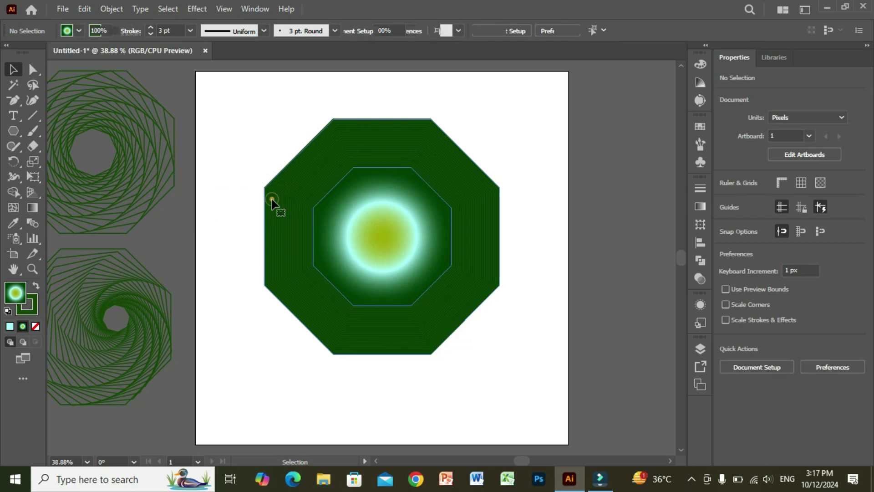
Start a Tweak effect on the octagon blend with relative amounts of 27% horizontal and 23% vertical.
{"action": "left_click", "coordinate": [275, 201]}
{"action": "left_click", "coordinate": [196, 9]}
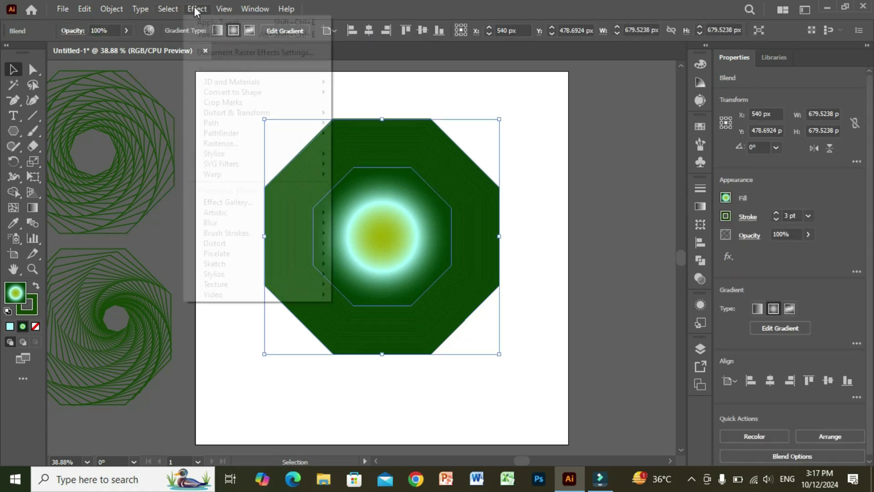
{"action": "mouse_move", "coordinate": [300, 213]}
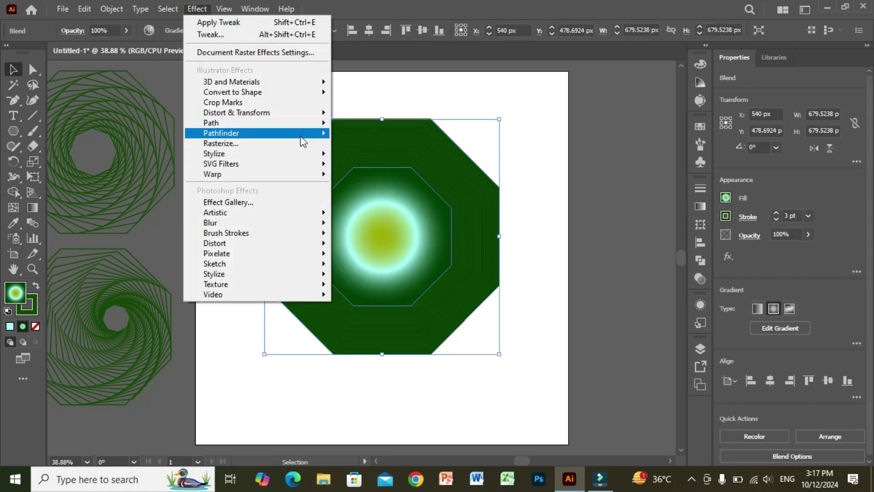
{"action": "mouse_move", "coordinate": [306, 112]}
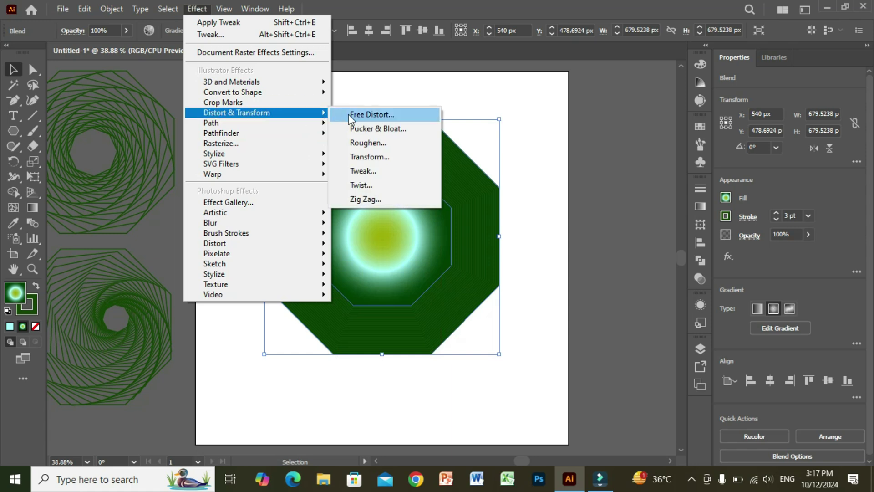
{"action": "left_click", "coordinate": [357, 171]}
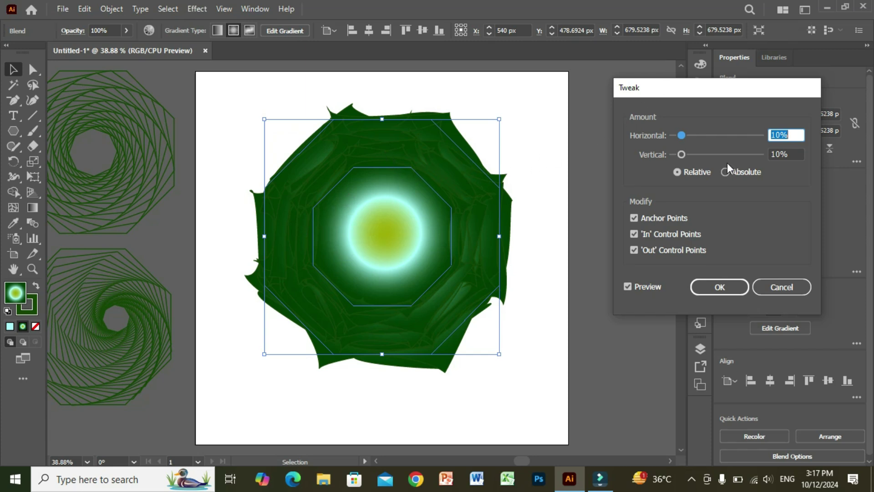
{"action": "left_click_drag", "start_coordinate": [685, 134], "coordinate": [690, 156]}
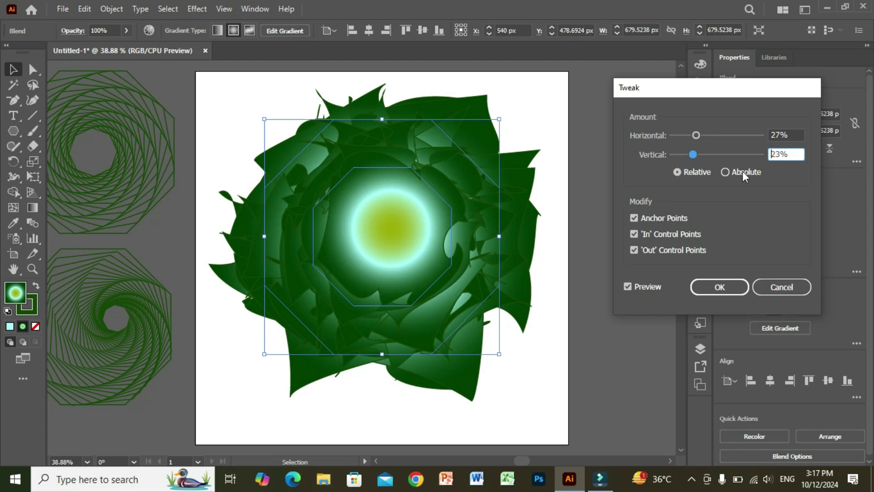
Preview the Tweak effect with different combinations of anchor points, 'In' control points and 'Out' control points modified.
{"action": "left_click", "coordinate": [634, 217]}
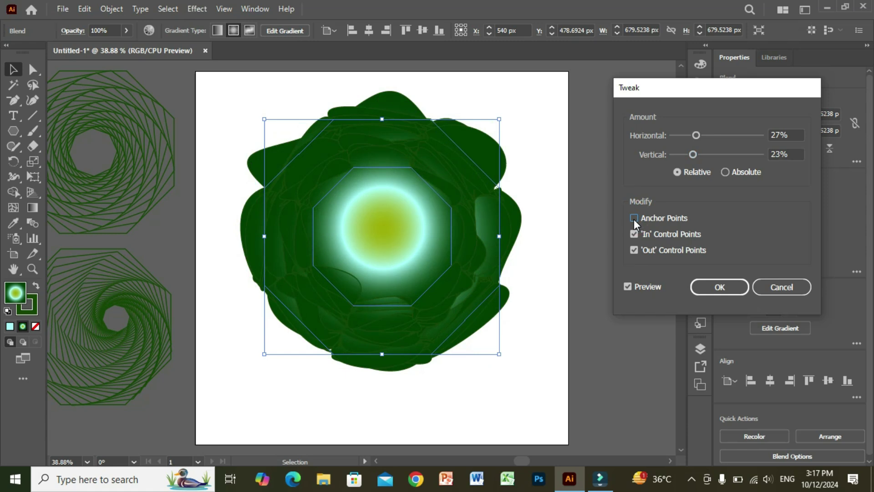
{"action": "left_click", "coordinate": [634, 218]}
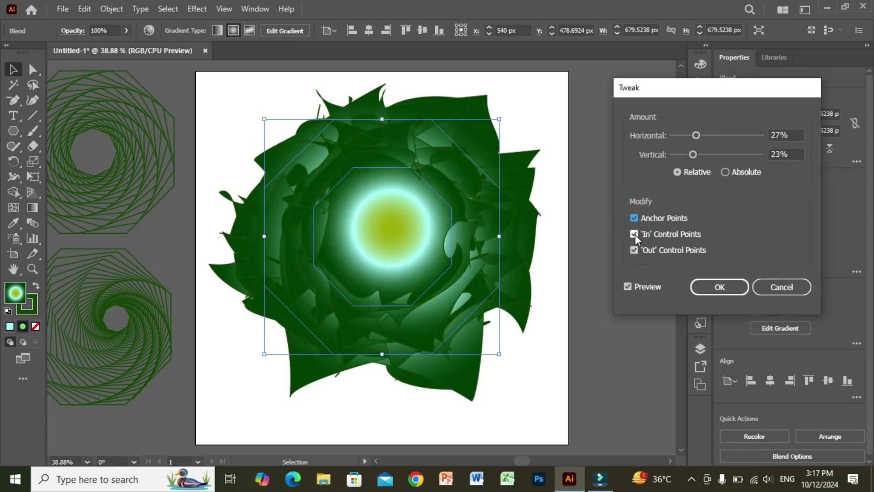
{"action": "left_click", "coordinate": [634, 234]}
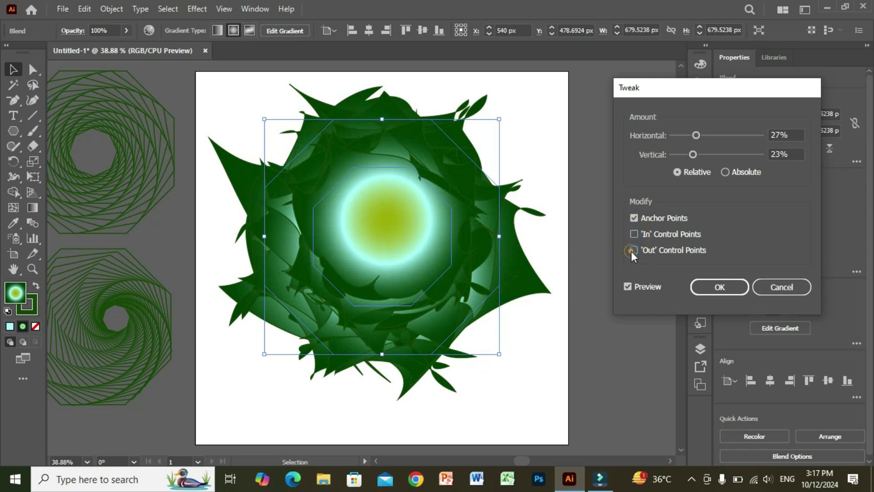
{"action": "left_click", "coordinate": [632, 250]}
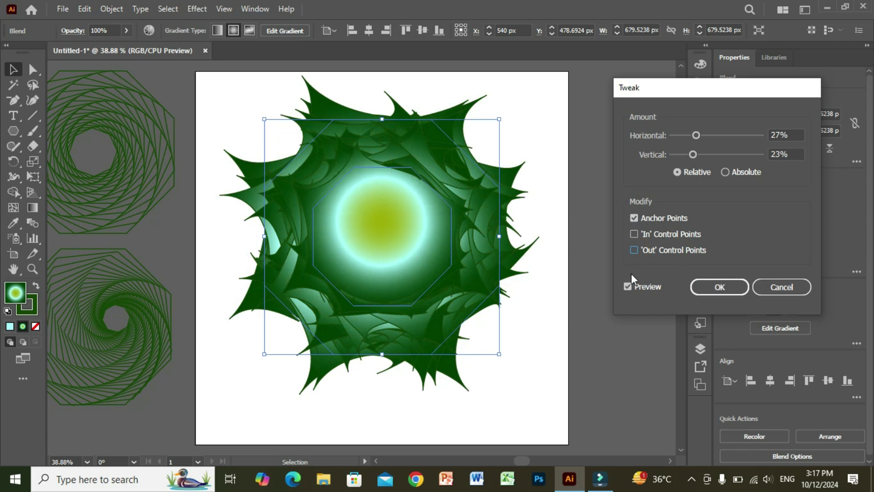
{"action": "left_click", "coordinate": [631, 218]}
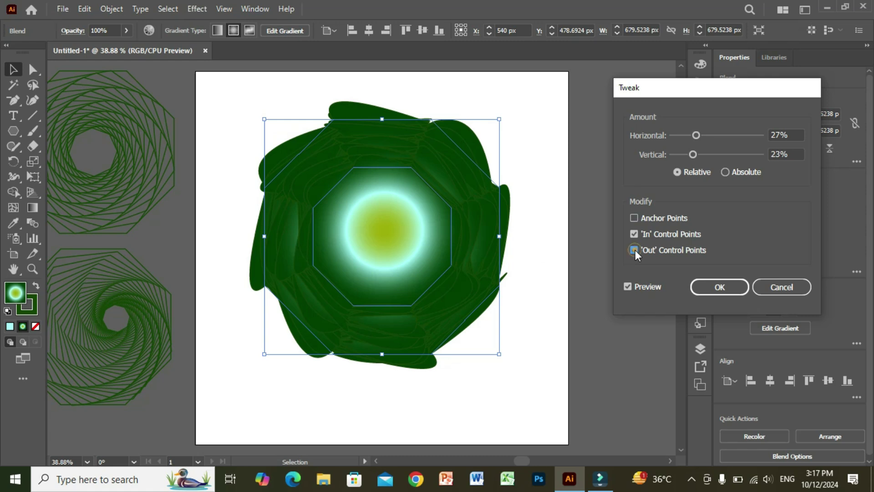
{"action": "left_click", "coordinate": [634, 250]}
{"action": "left_click", "coordinate": [634, 217]}
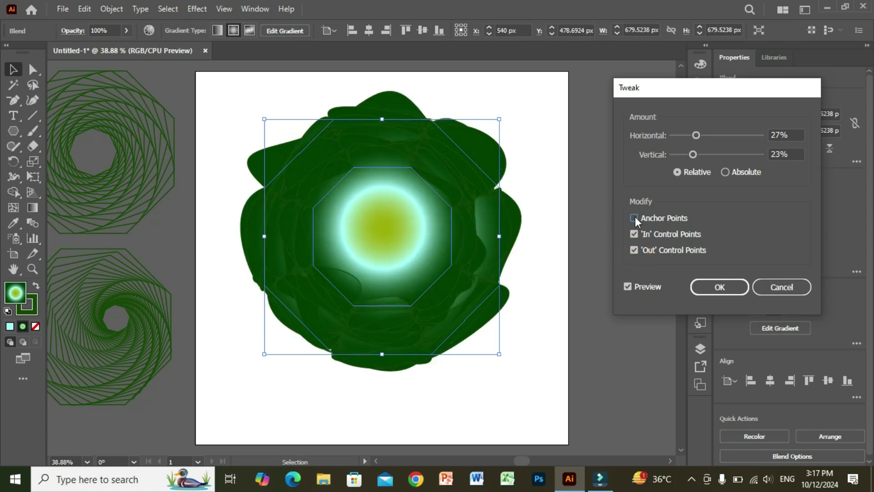
{"action": "left_click", "coordinate": [634, 249]}
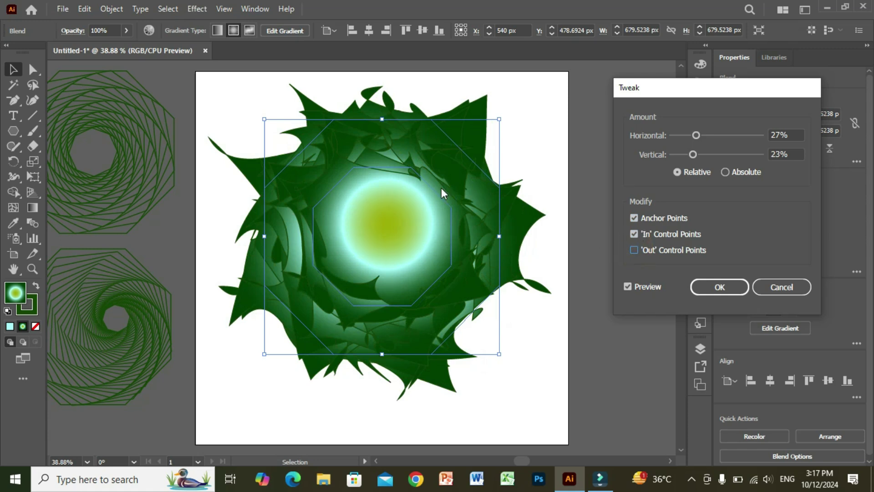
{"action": "left_click", "coordinate": [636, 217]}
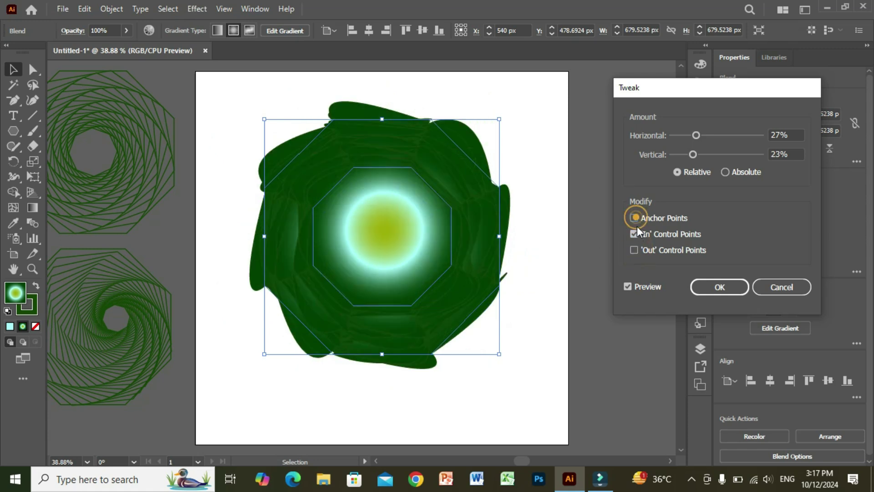
{"action": "left_click", "coordinate": [637, 247]}
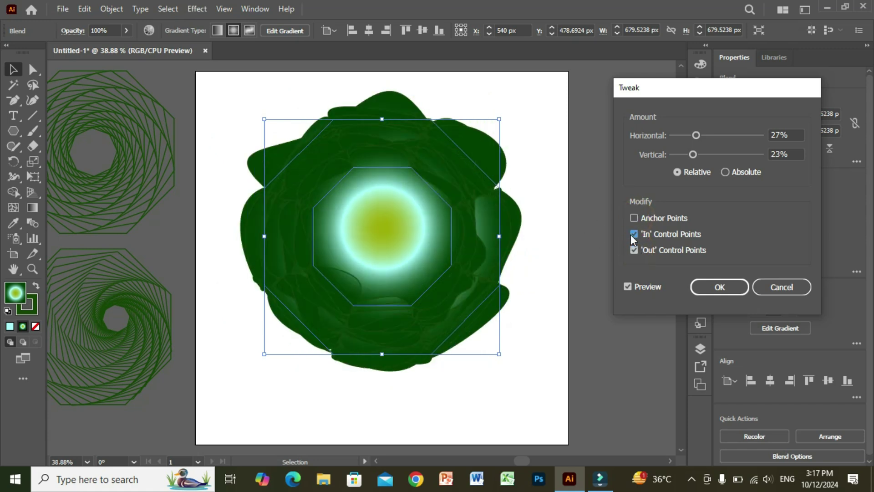
Apply the Tweak effect to the octagon blend with only anchor points and 'Out' control points modified, and deselect it.
{"action": "left_click", "coordinate": [632, 233]}
{"action": "left_click", "coordinate": [633, 217]}
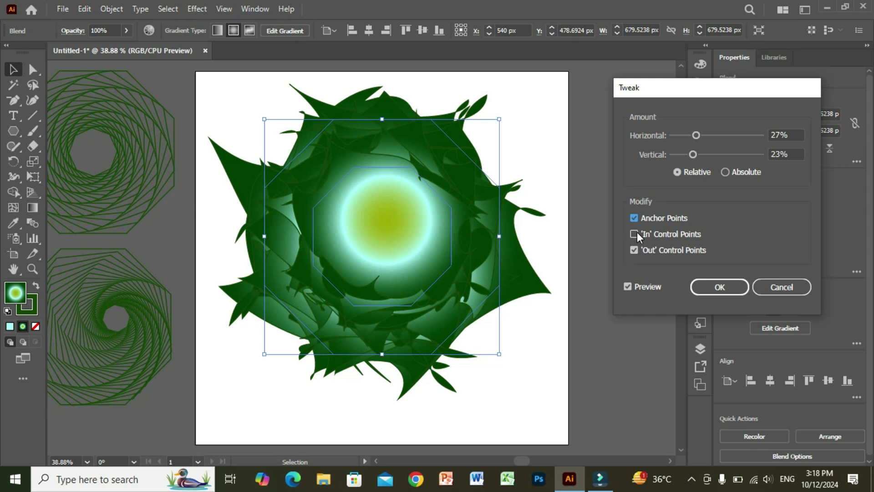
{"action": "left_click", "coordinate": [714, 286]}
{"action": "left_click", "coordinate": [575, 255]}
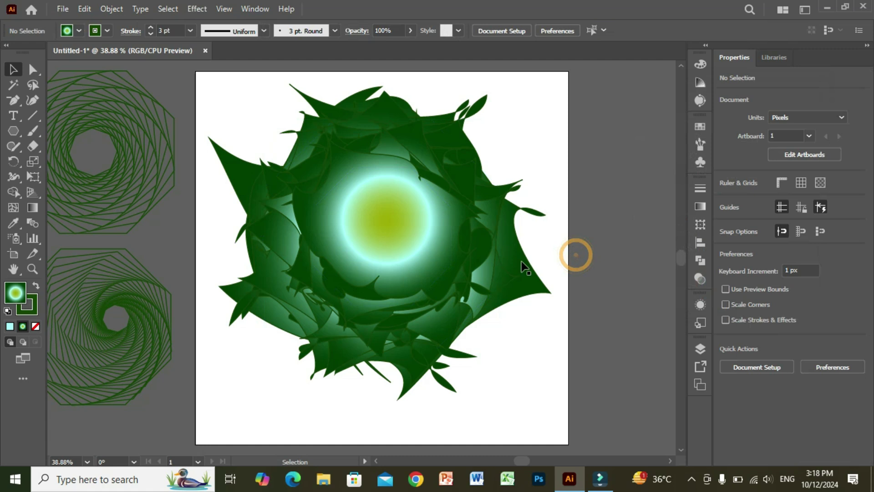
Move the tweaked octagon blend on the artboard to about X 586 px, Y 489 px.
{"action": "left_click_drag", "start_coordinate": [325, 207], "coordinate": [364, 222]}
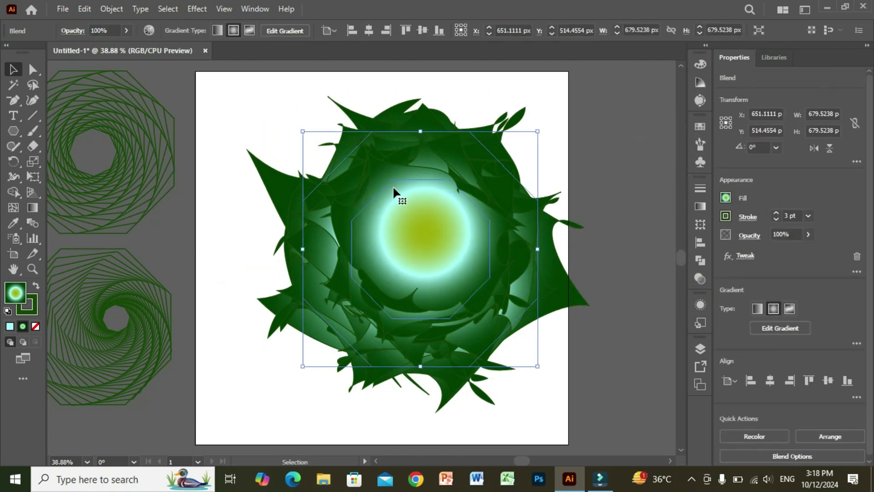
{"action": "left_click_drag", "start_coordinate": [393, 188], "coordinate": [370, 179]}
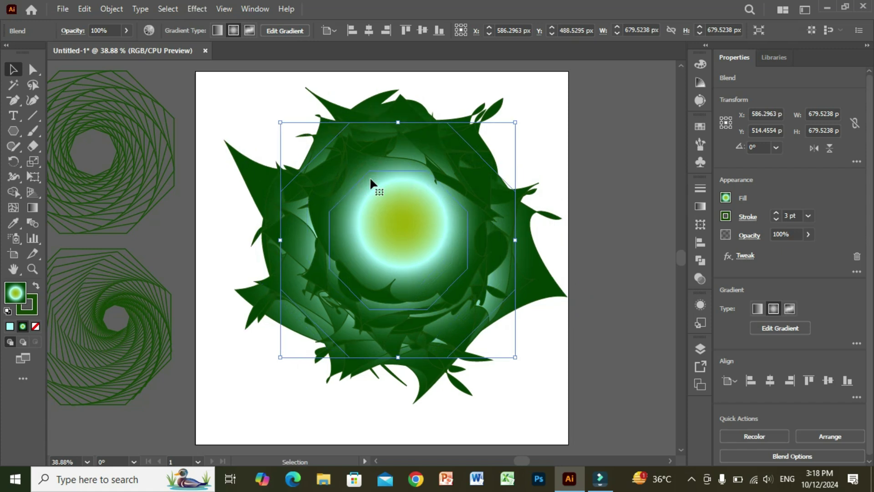